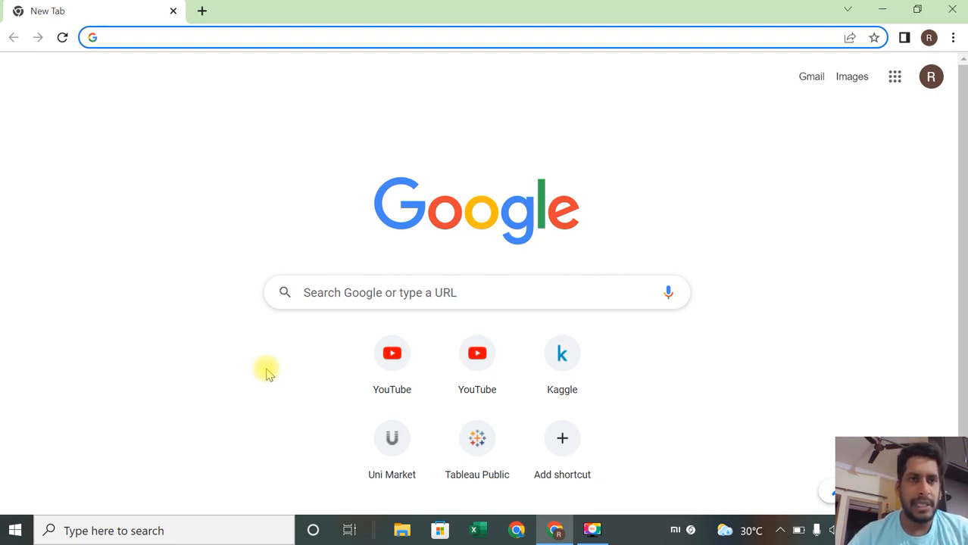
Step: Search Google for mysql and open the official MySQL website from the results
left_click(340, 294)
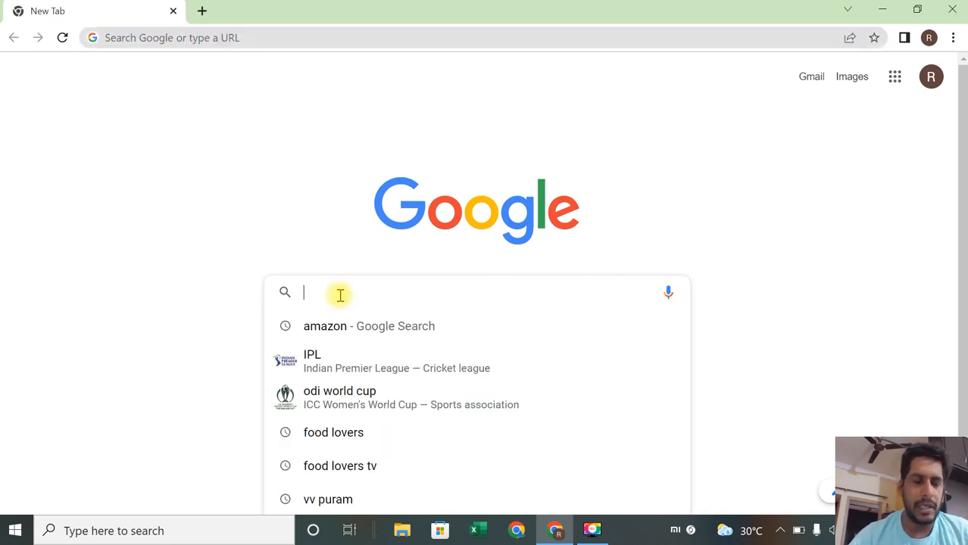
type("my")
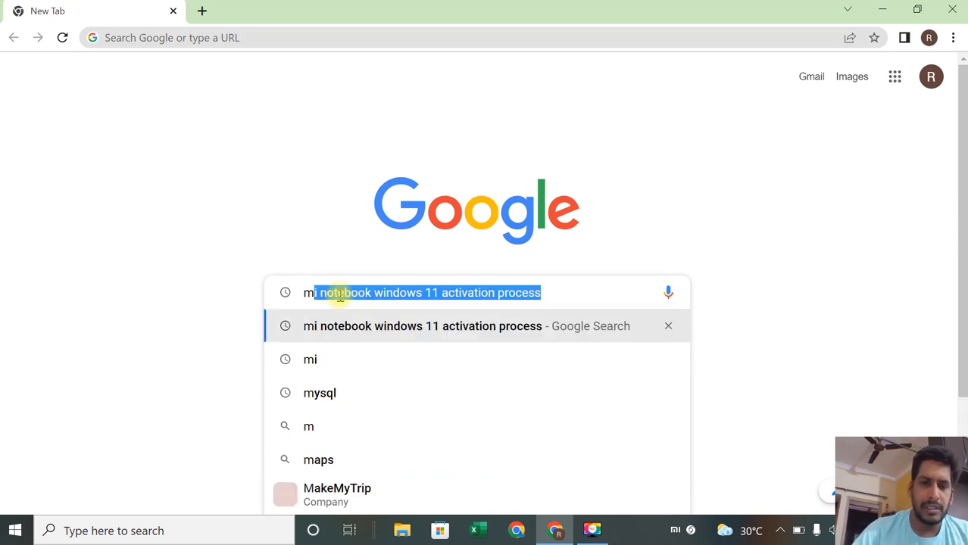
key("Return")
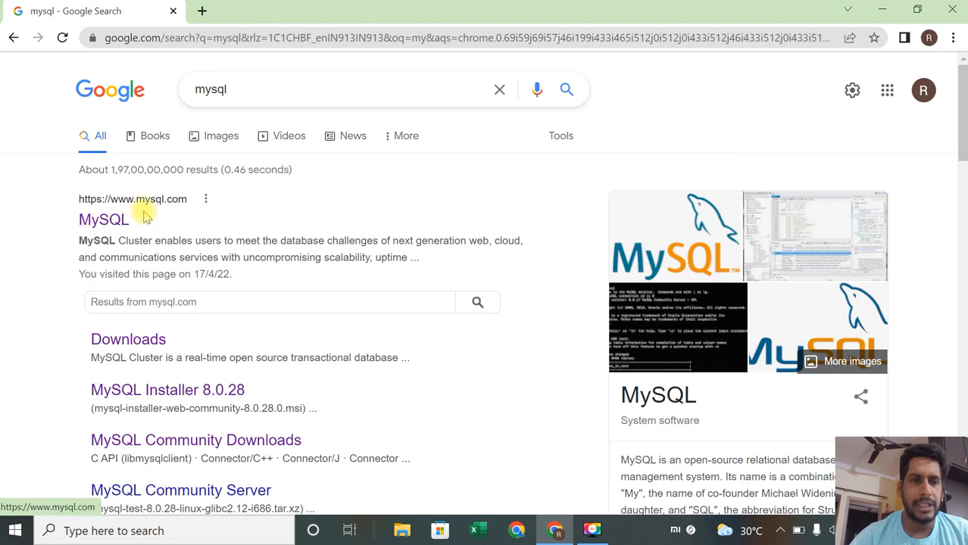
left_click(101, 222)
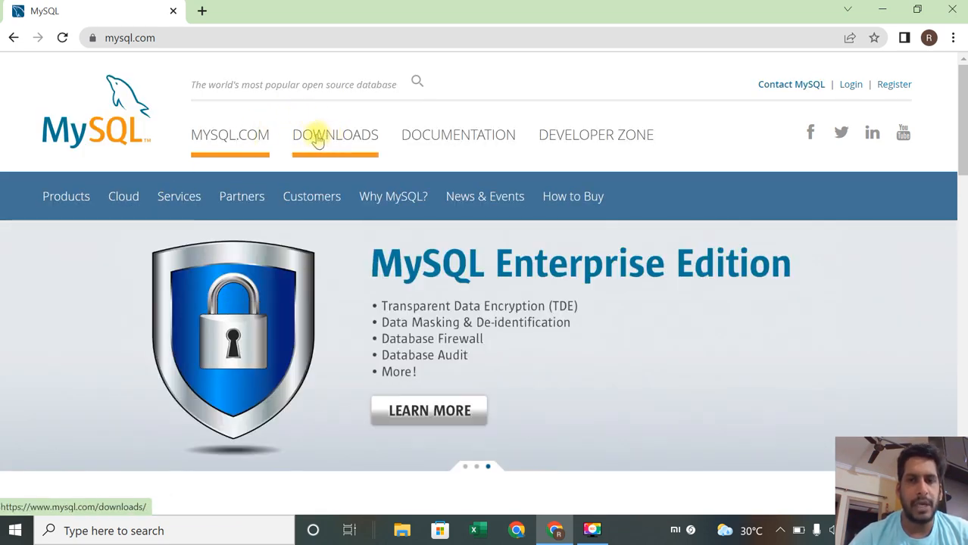
Step: Open the MySQL Downloads page and follow the MySQL Community (GPL) Downloads link
left_click(328, 141)
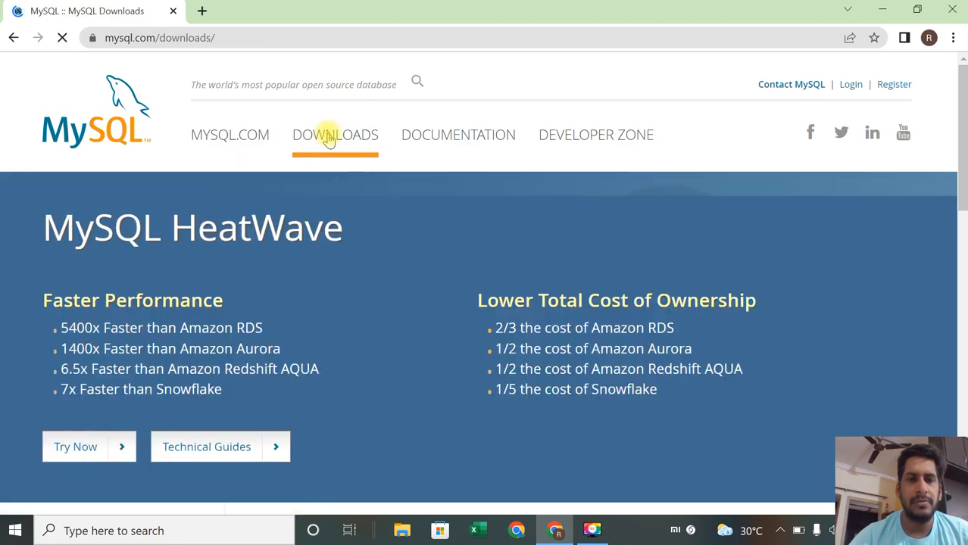
scroll(387, 296, "down", 2)
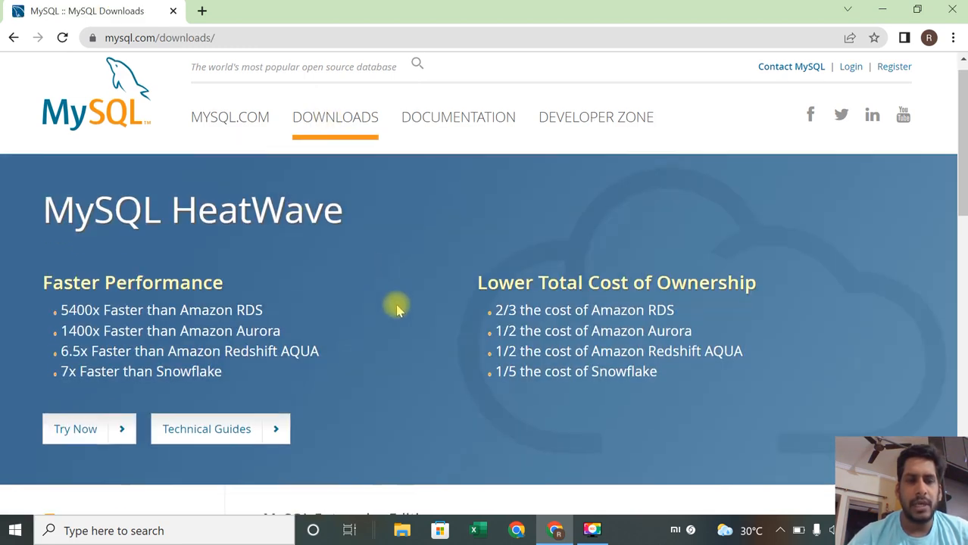
scroll(398, 309, "down", 3)
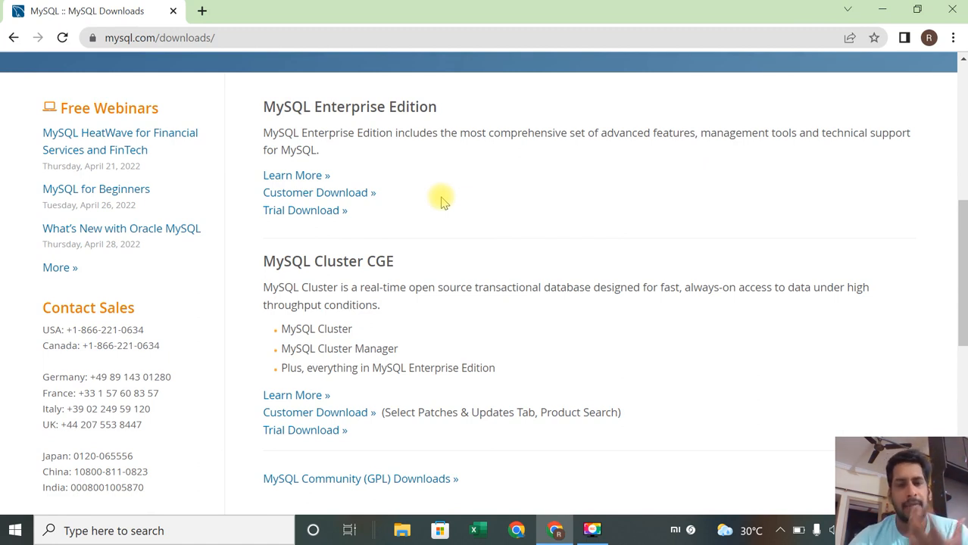
scroll(443, 200, "down", 2)
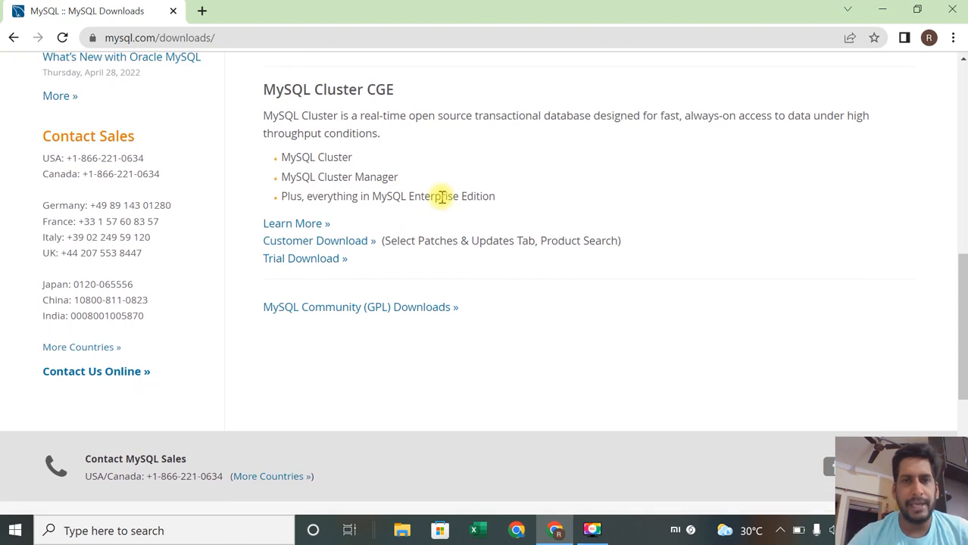
scroll(443, 197, "down", 1)
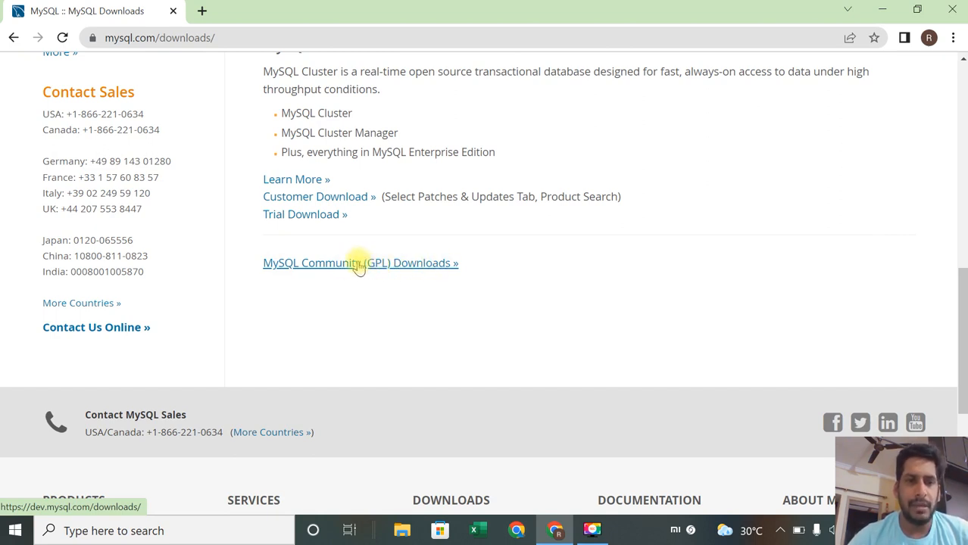
left_click(341, 265)
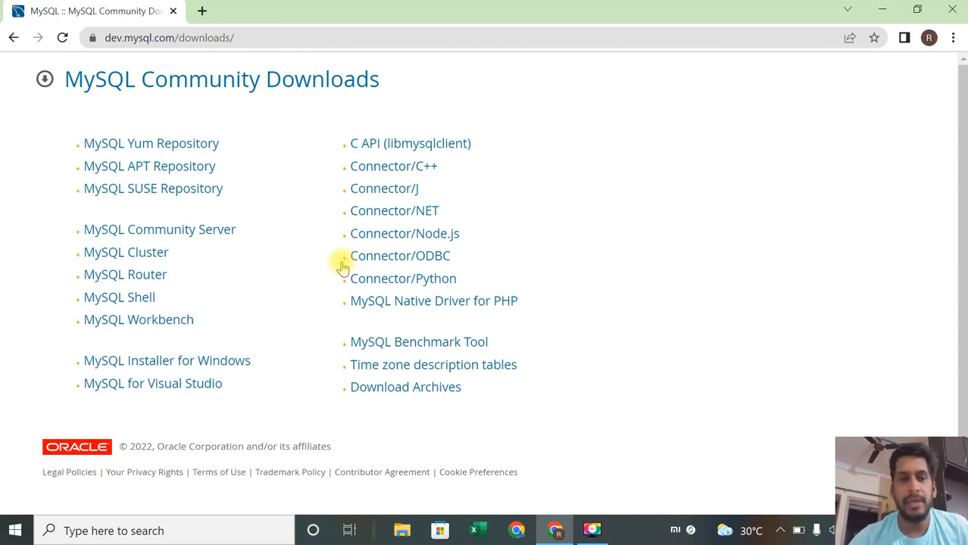
Step: Open MySQL Installer for Windows and choose the 435.7M mysql-installer-community-8.0.28.0.msi download
scroll(343, 267, "down", 1)
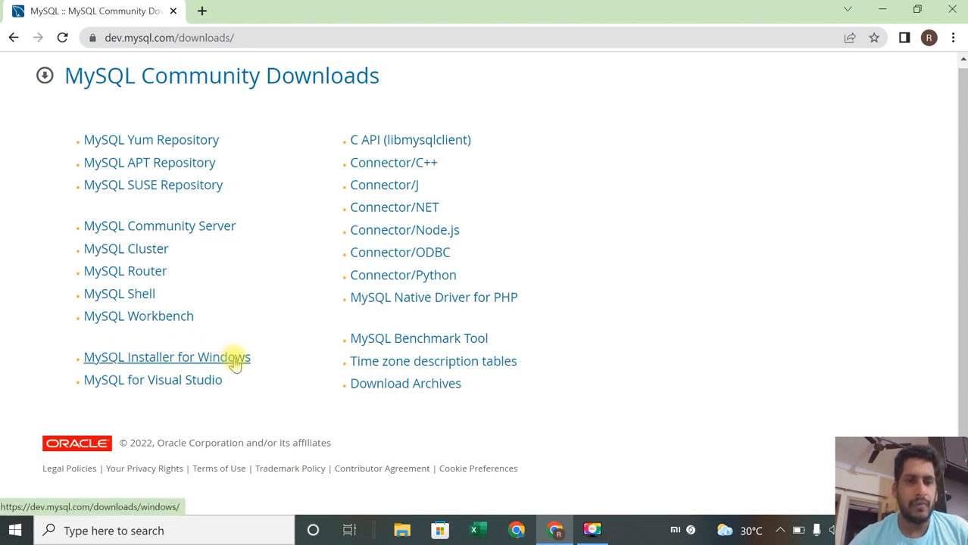
left_click(234, 363)
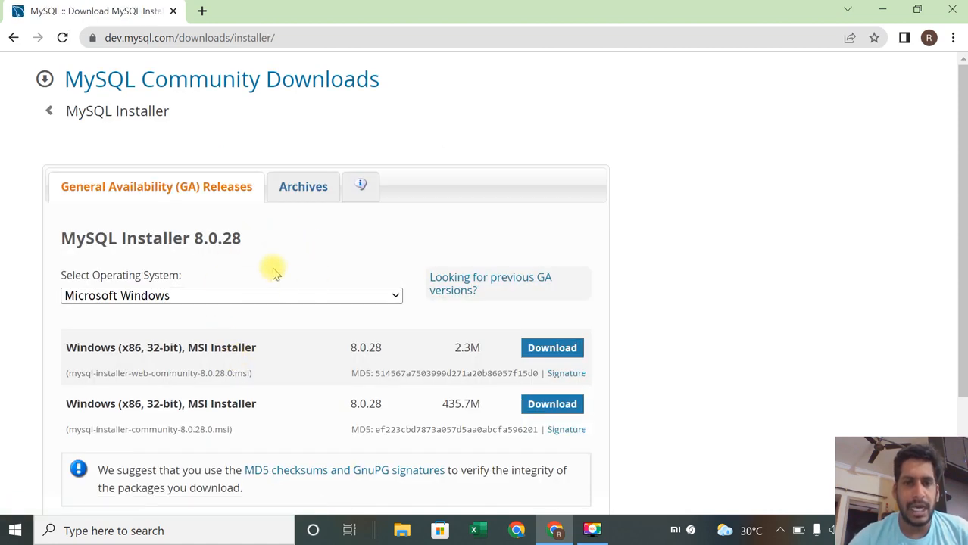
scroll(274, 268, "down", 2)
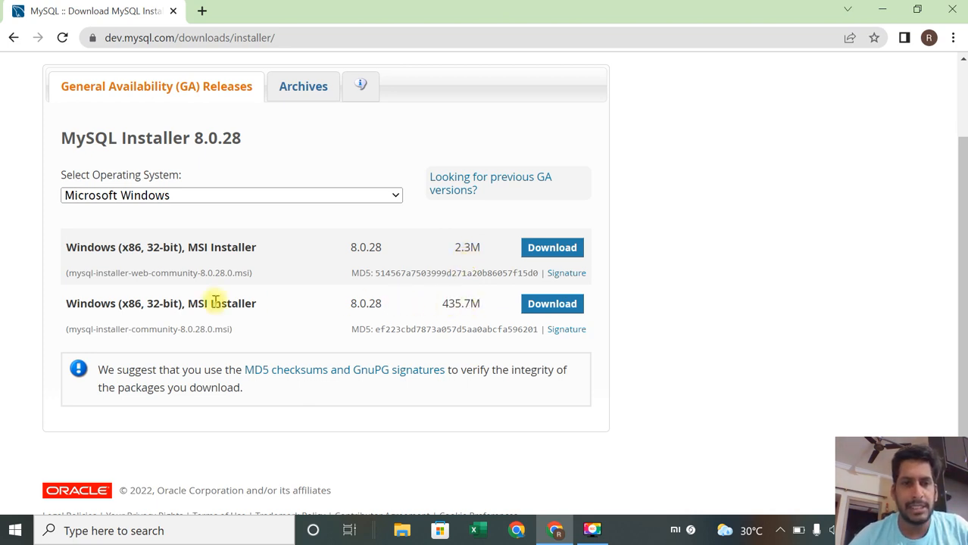
left_click(559, 309)
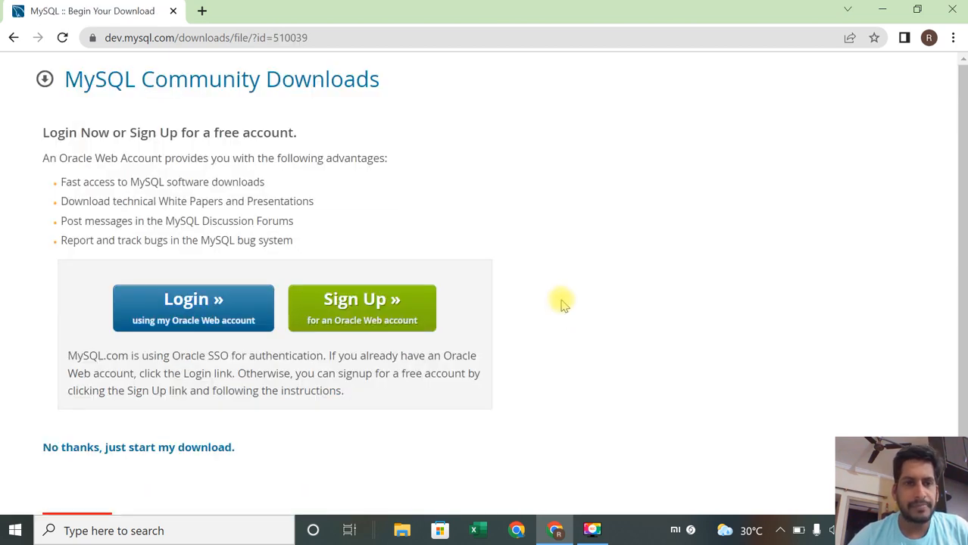
Step: Skip the Oracle login and start the installer download directly
scroll(562, 310, "down", 2)
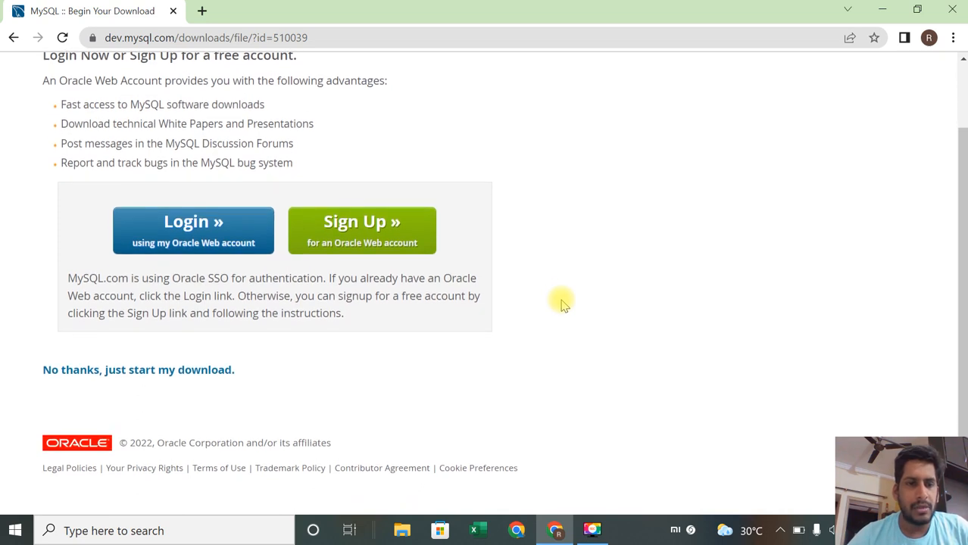
left_click(198, 379)
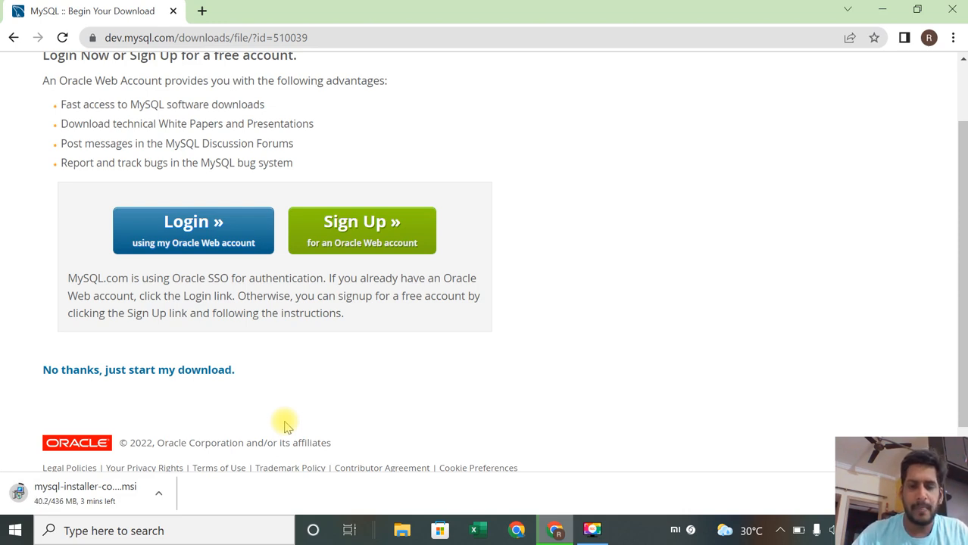
key("F9")
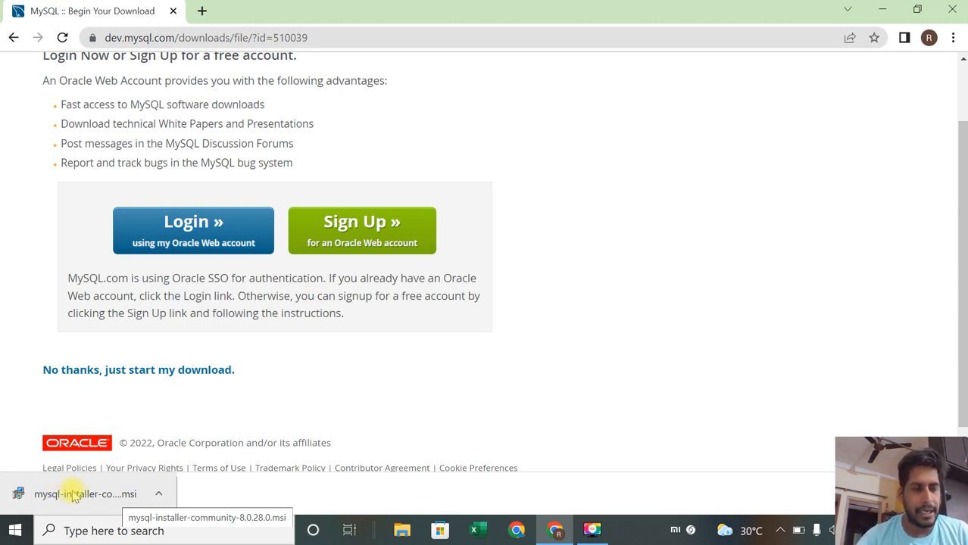
Step: Show the downloaded installer in its folder and launch mysql-installer-community-8.0.28.0
left_click(161, 495)
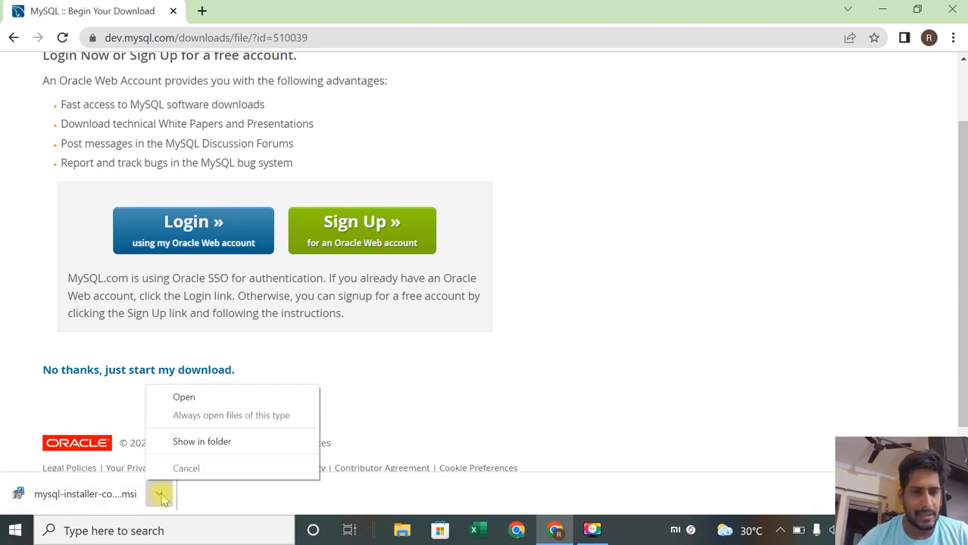
left_click(216, 443)
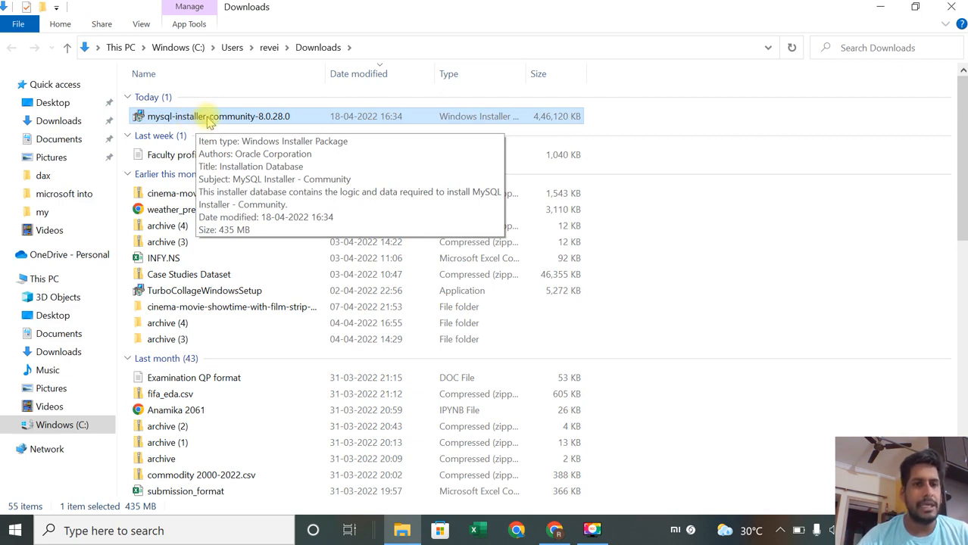
double_click(210, 120)
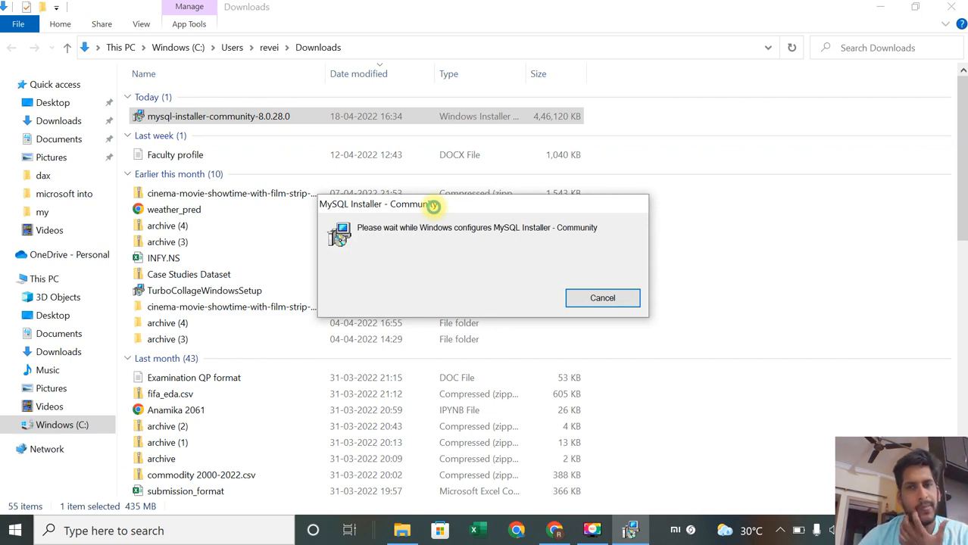
left_click(880, 7)
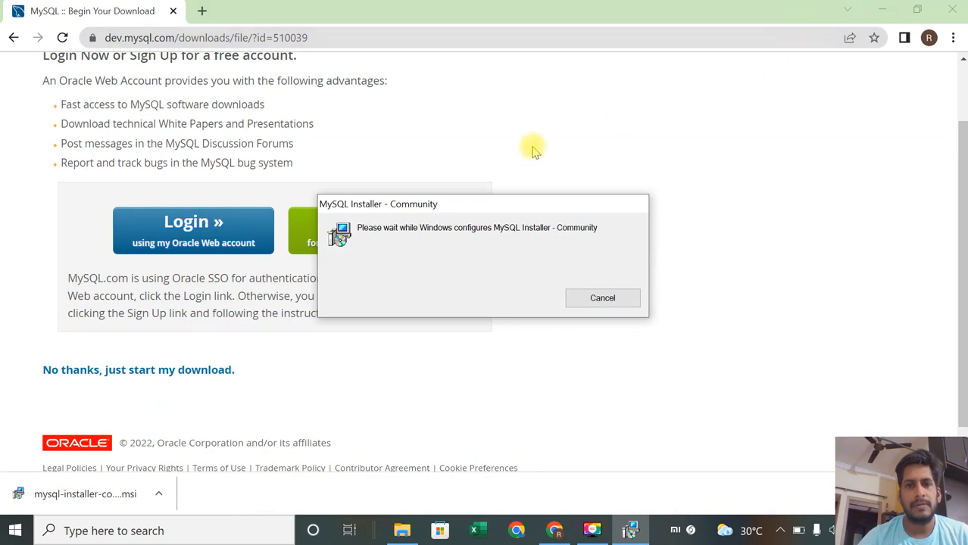
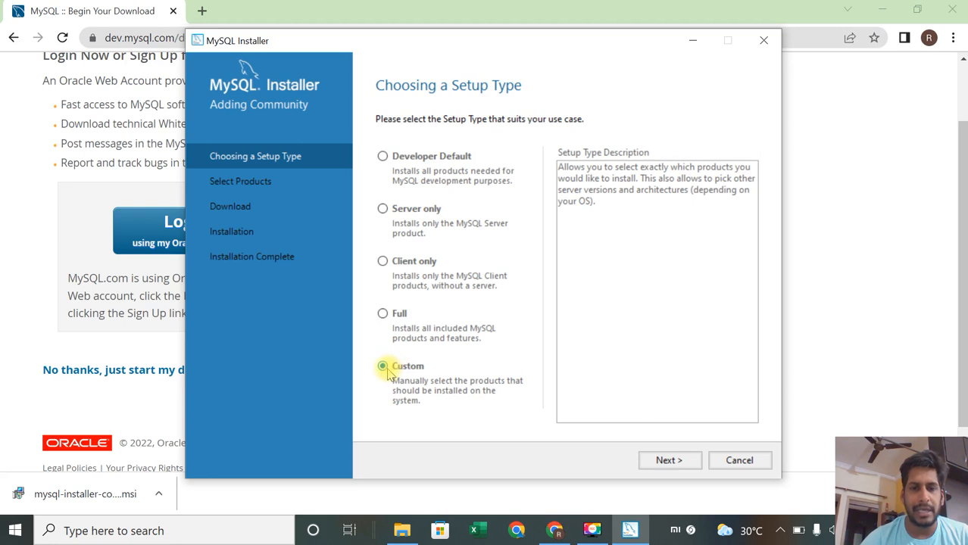
left_click(670, 461)
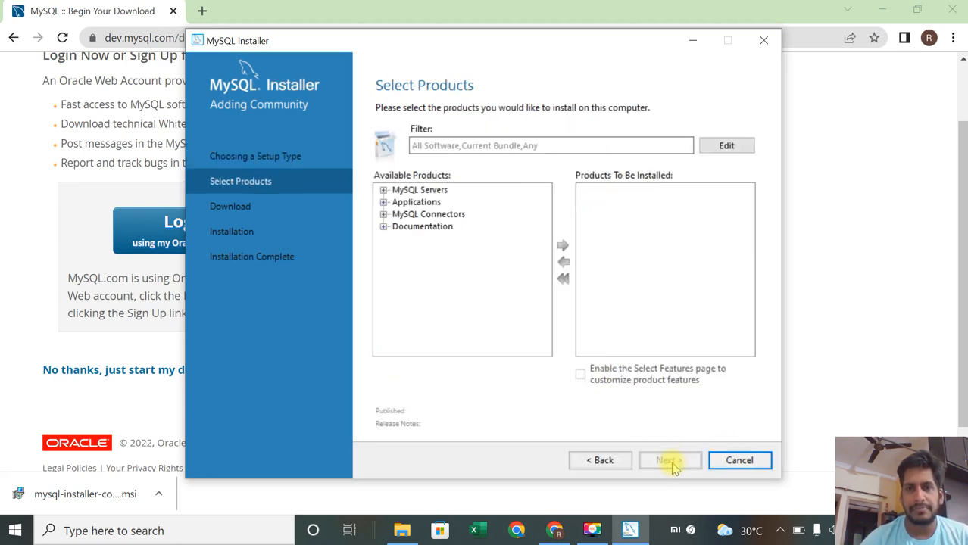
left_click(415, 191)
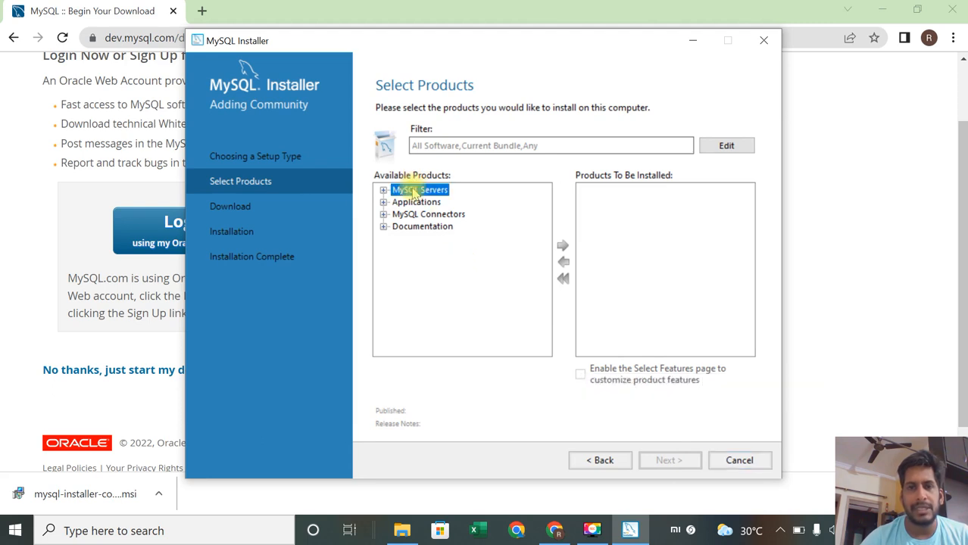
left_click(416, 227)
left_click(415, 192)
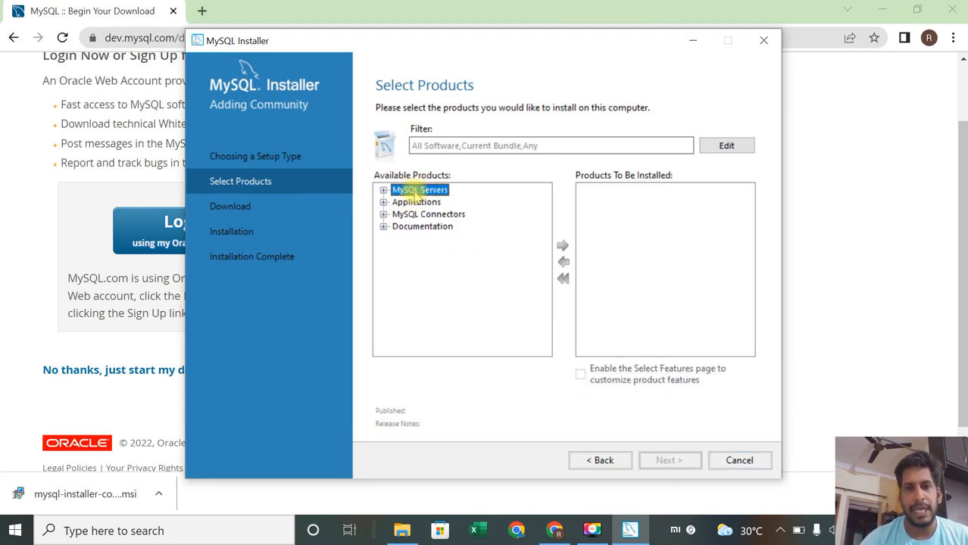
left_click(384, 190)
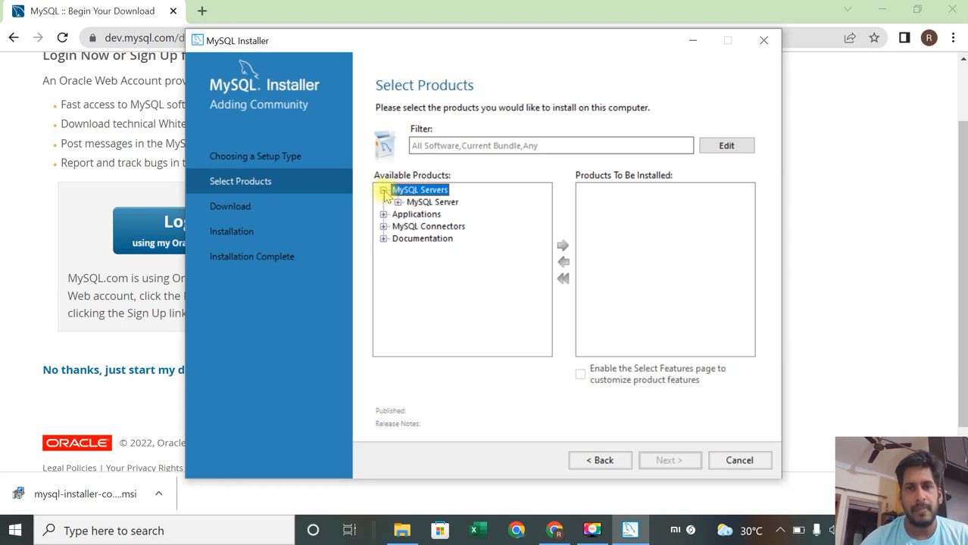
left_click(383, 190)
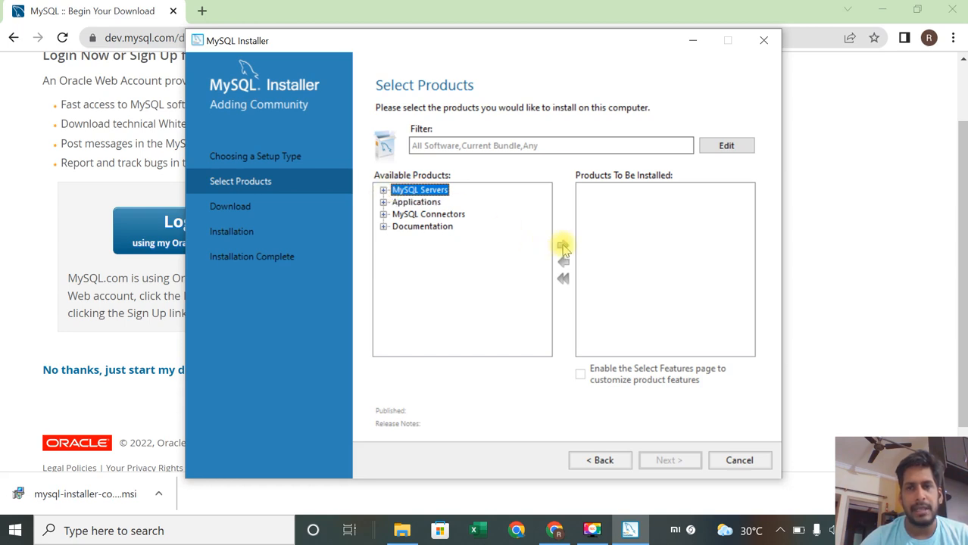
left_click(383, 190)
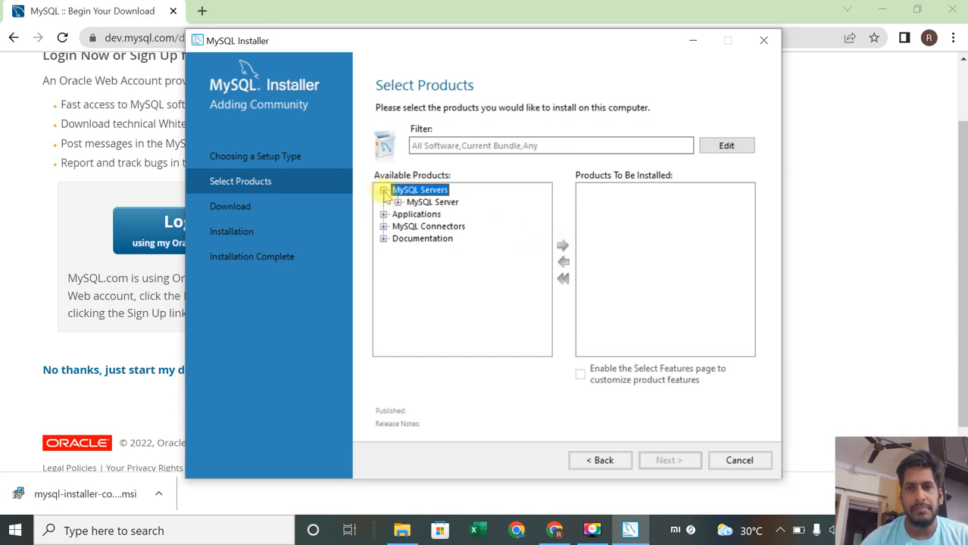
left_click(383, 190)
left_click(383, 191)
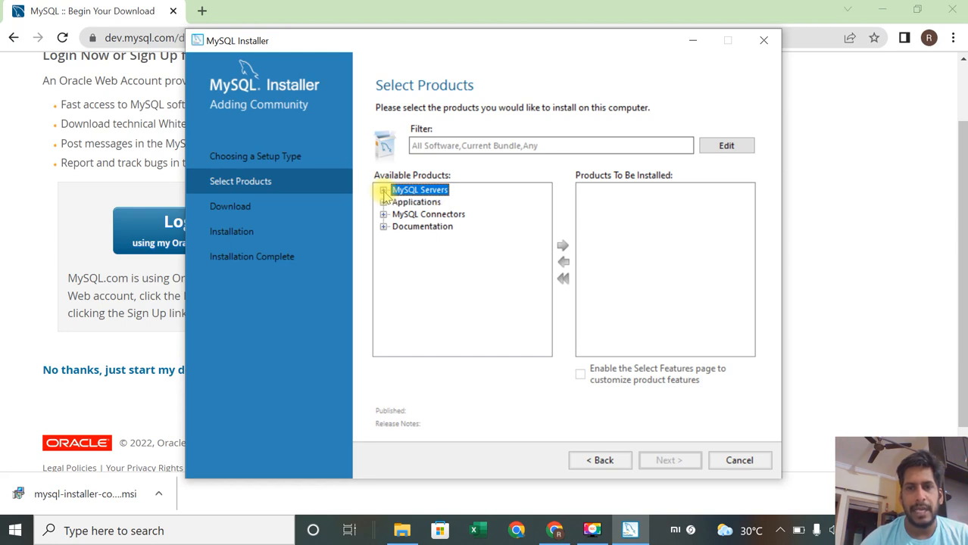
left_click(274, 158)
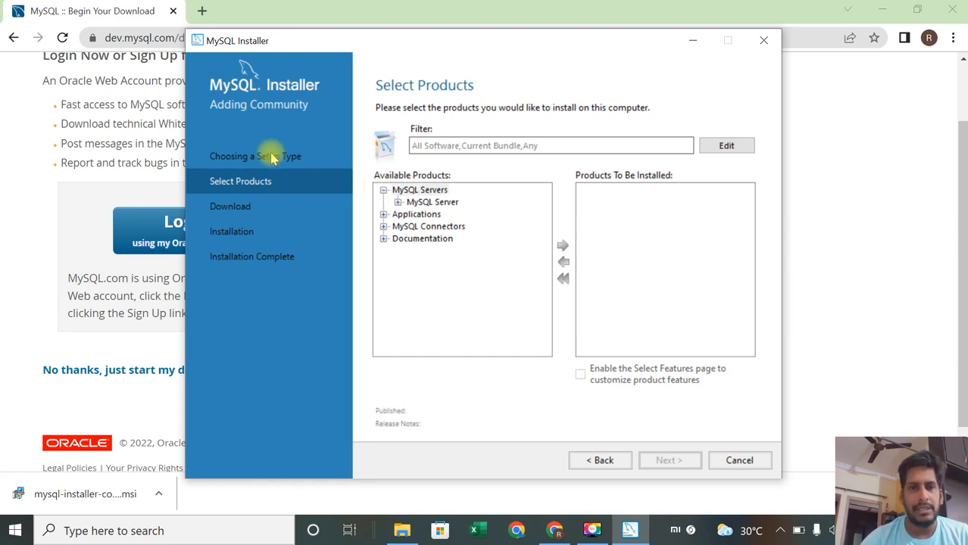
left_click(580, 459)
Step: Select the Full setup type and proceed past the path conflicts, keeping the existing install and data directories
left_click(382, 313)
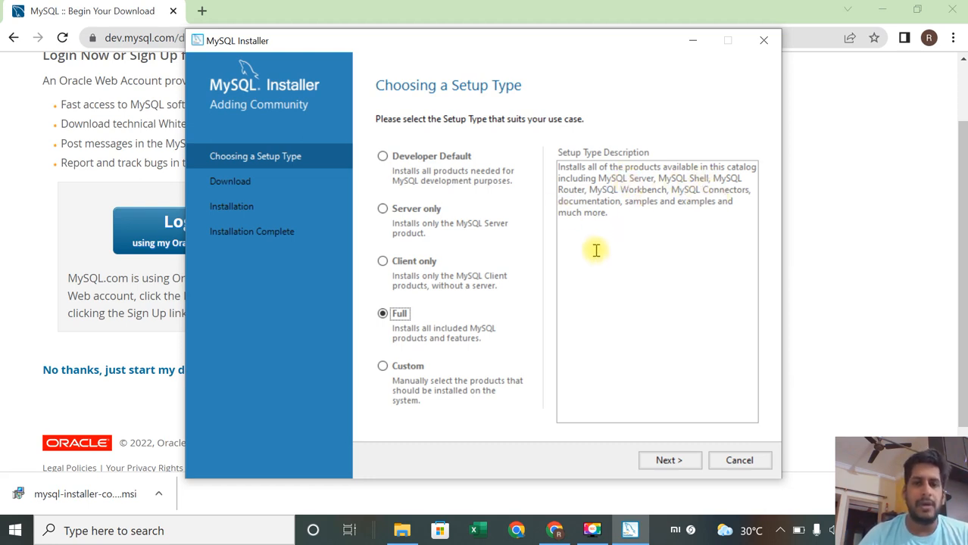
left_click(669, 461)
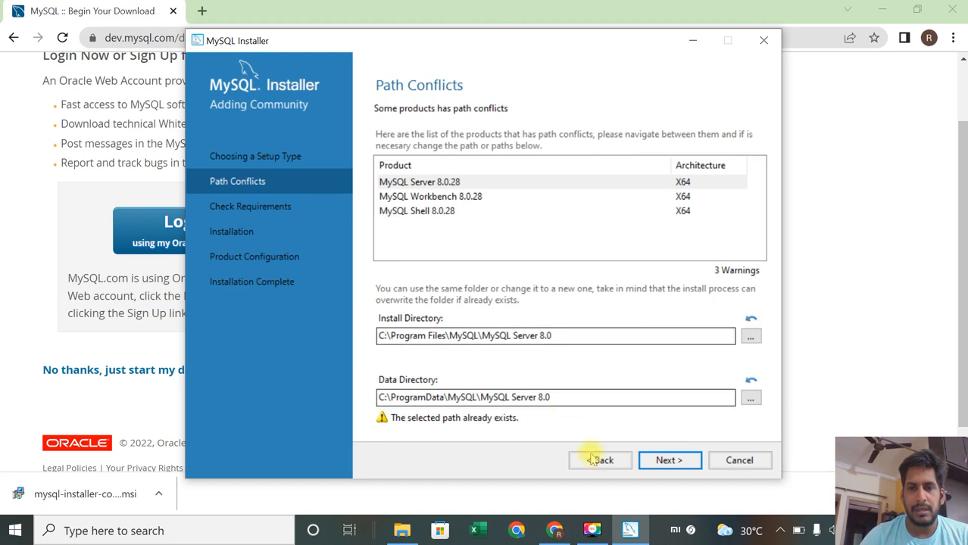
left_click(668, 461)
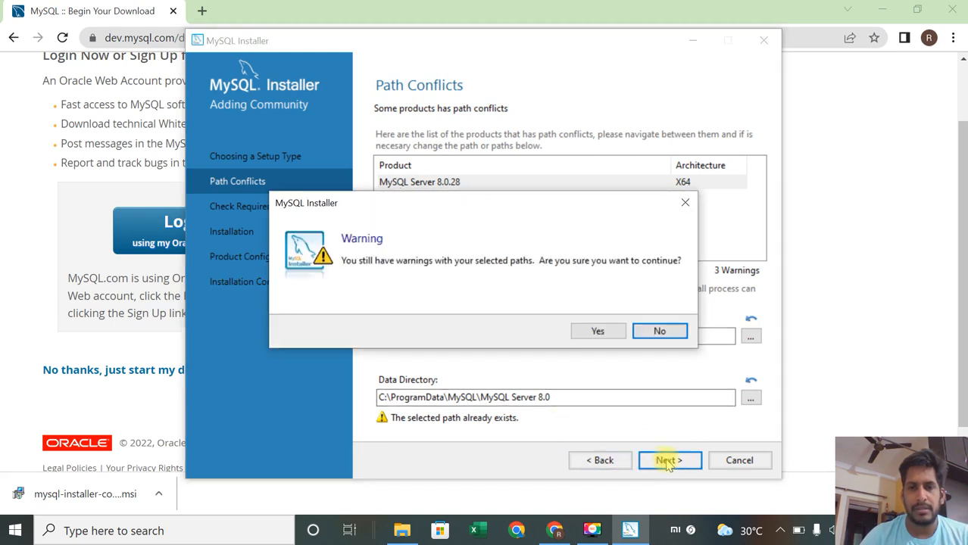
left_click(594, 334)
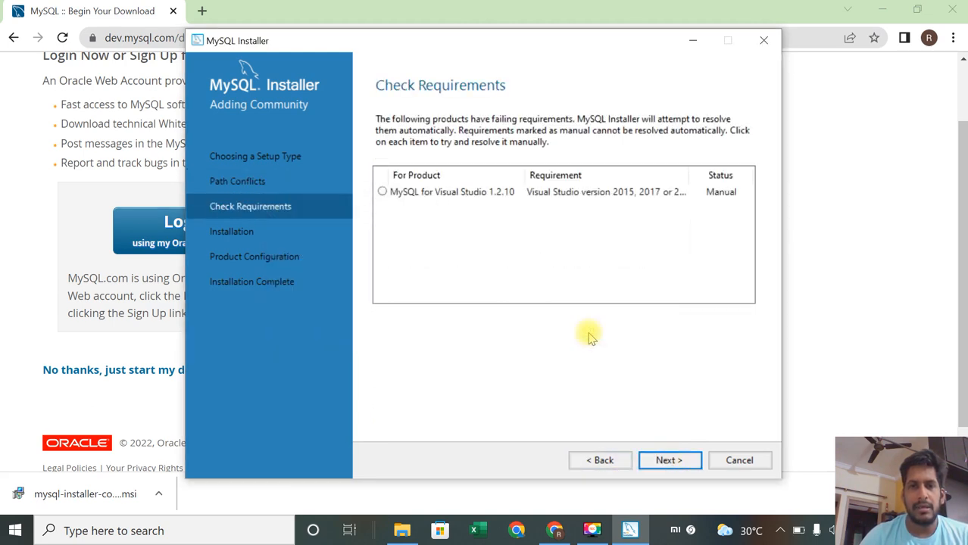
Step: Review the unmet Visual Studio requirement for MySQL for Visual Studio 1.2.10 and continue without it
left_click(406, 192)
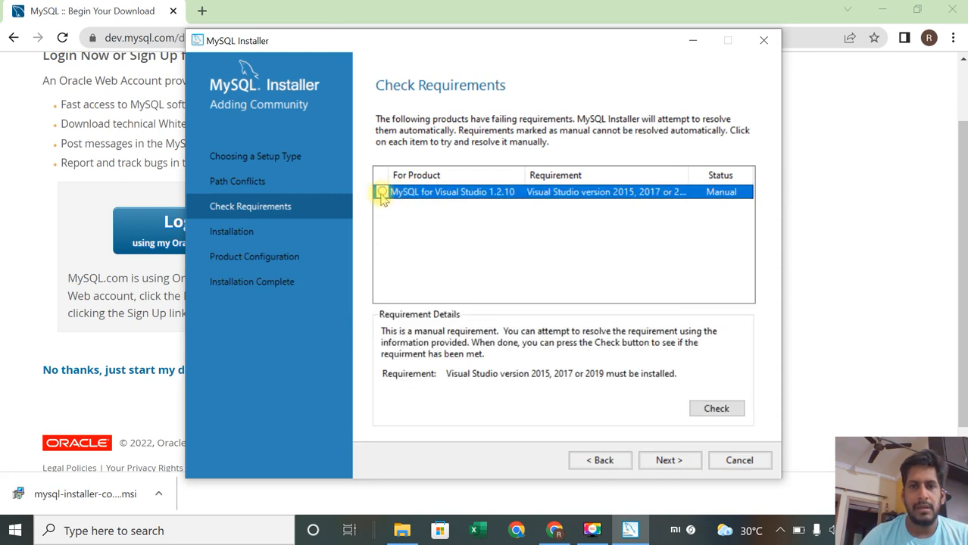
left_click(668, 460)
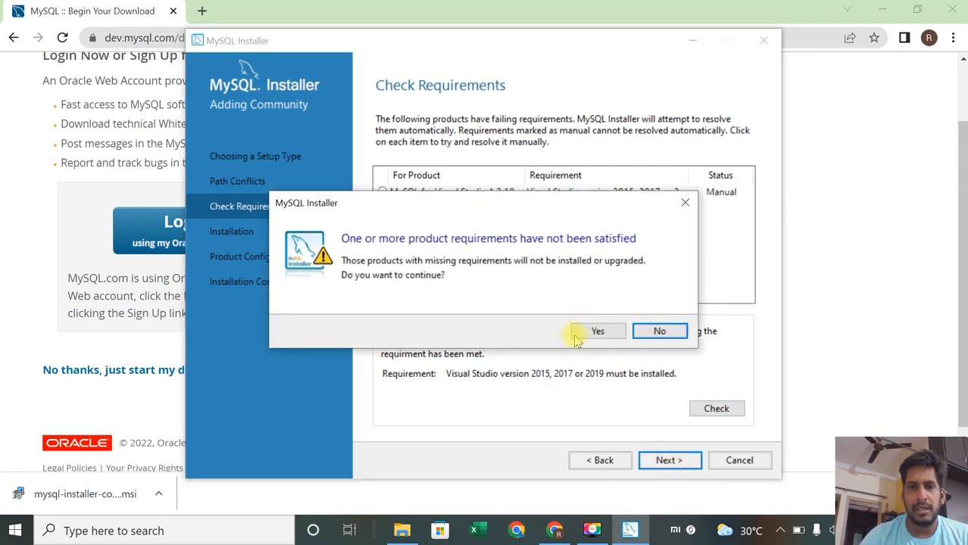
left_click(602, 338)
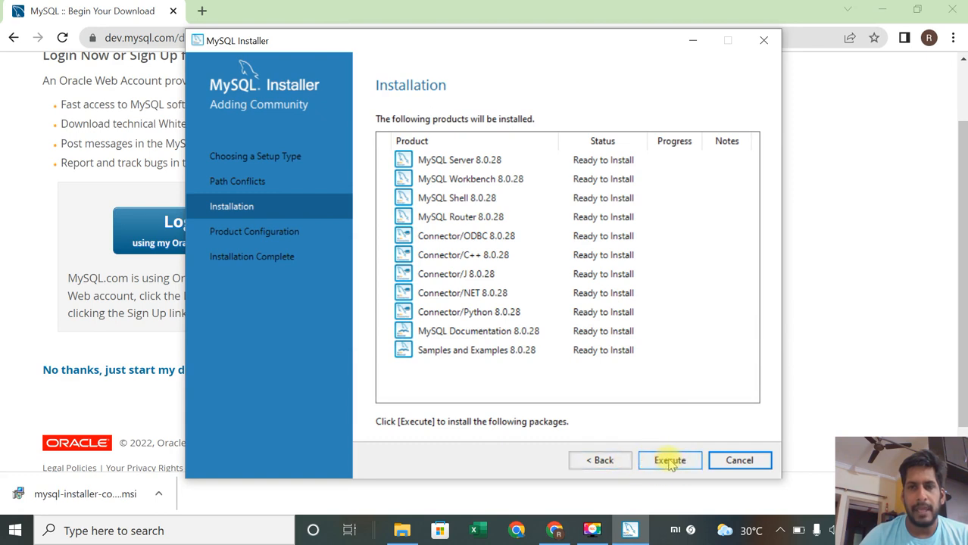
Step: Execute the installation of all listed MySQL 8.0.28 products
left_click(669, 462)
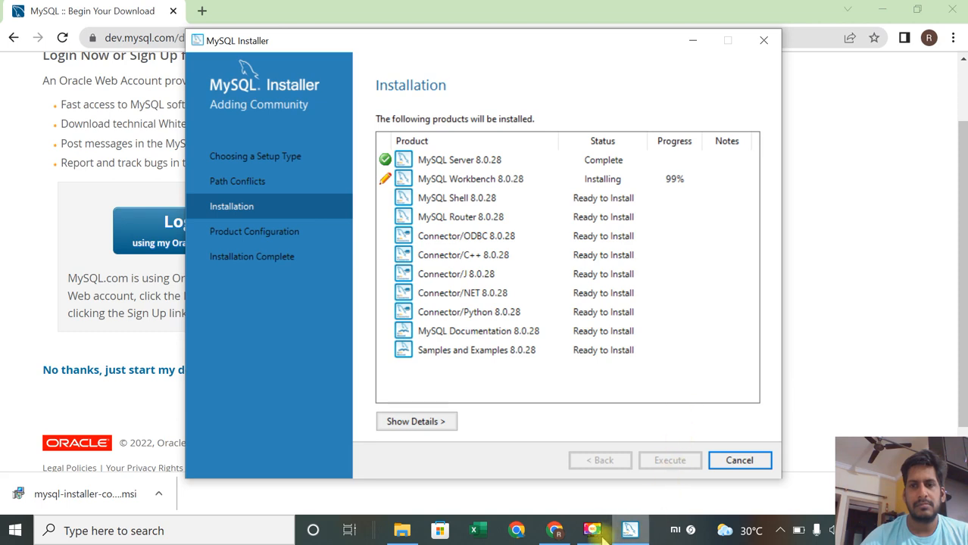
mouse_move(598, 534)
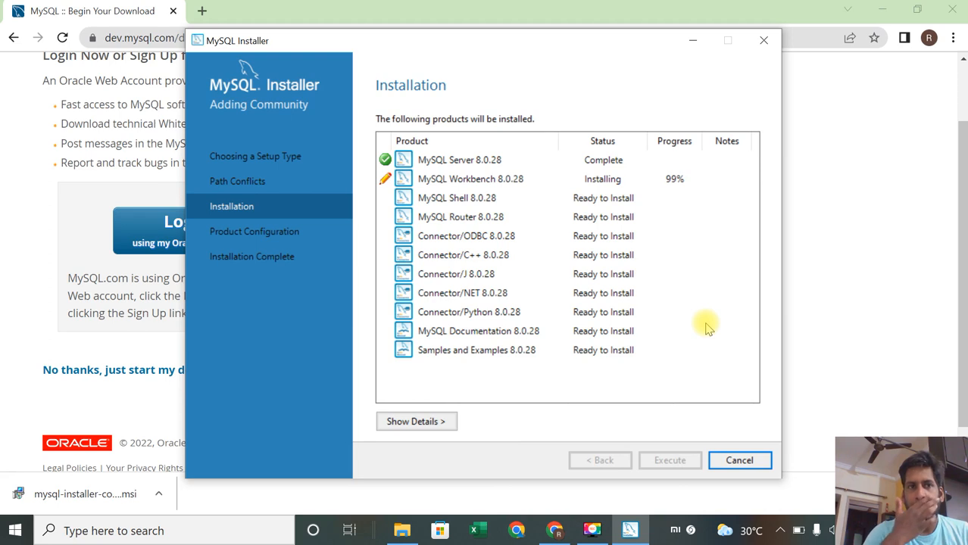
left_click(594, 532)
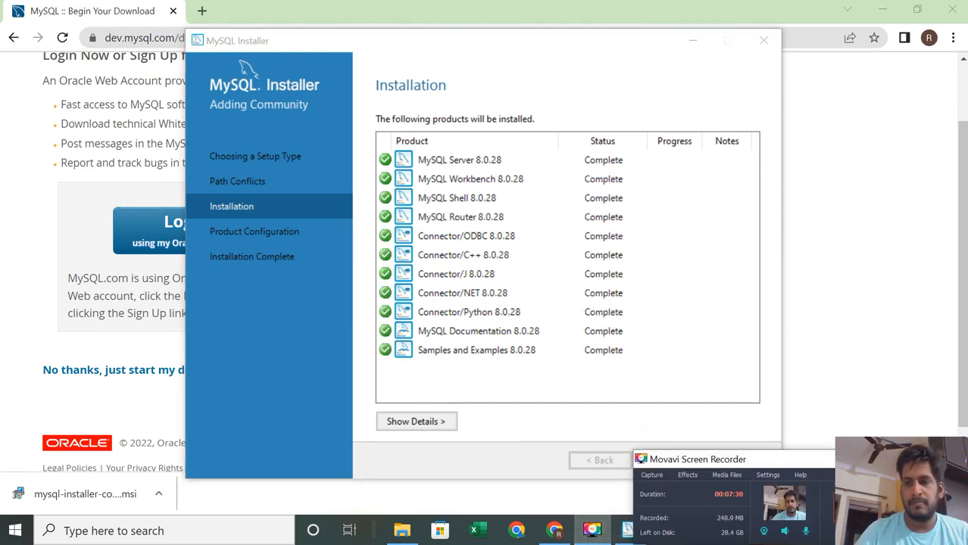
left_click(621, 390)
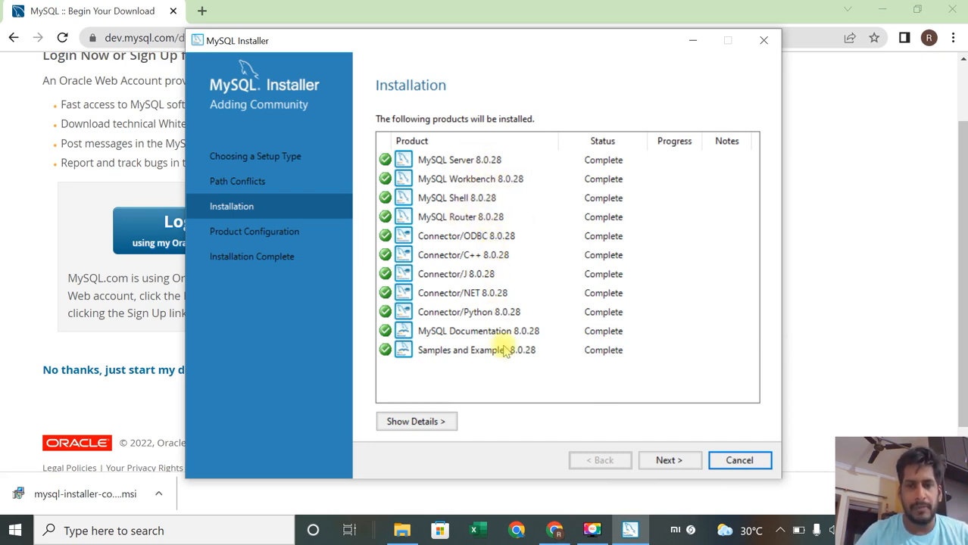
Step: Start the product configuration wizard for MySQL Server 8.0.28
left_click(676, 463)
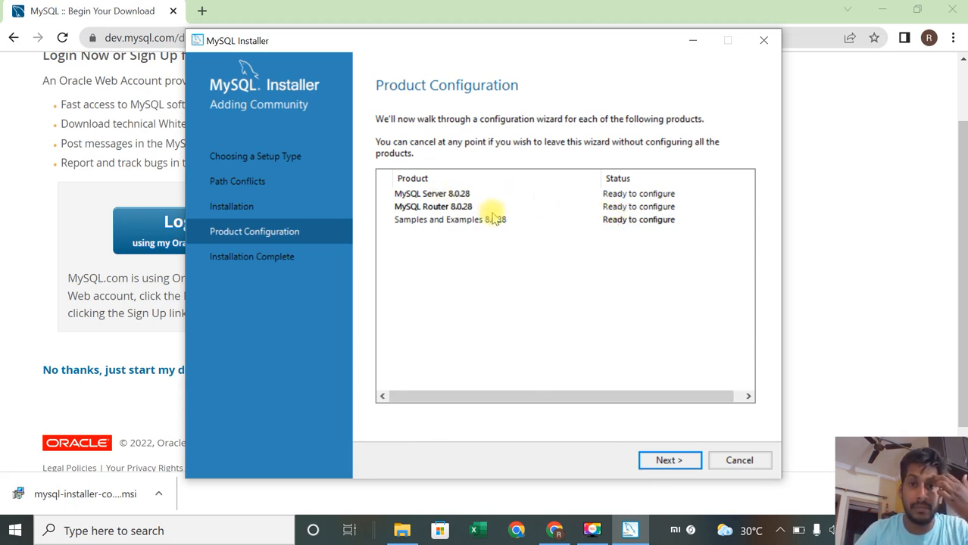
left_click(666, 462)
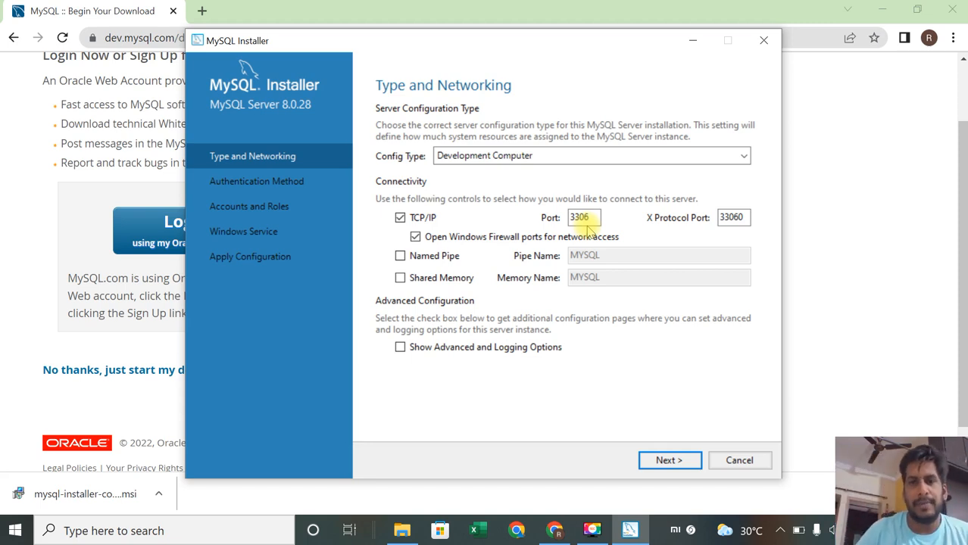
Step: Keep the Development Computer config type with TCP/IP port 3306 and the recommended strong password authentication
left_click(667, 460)
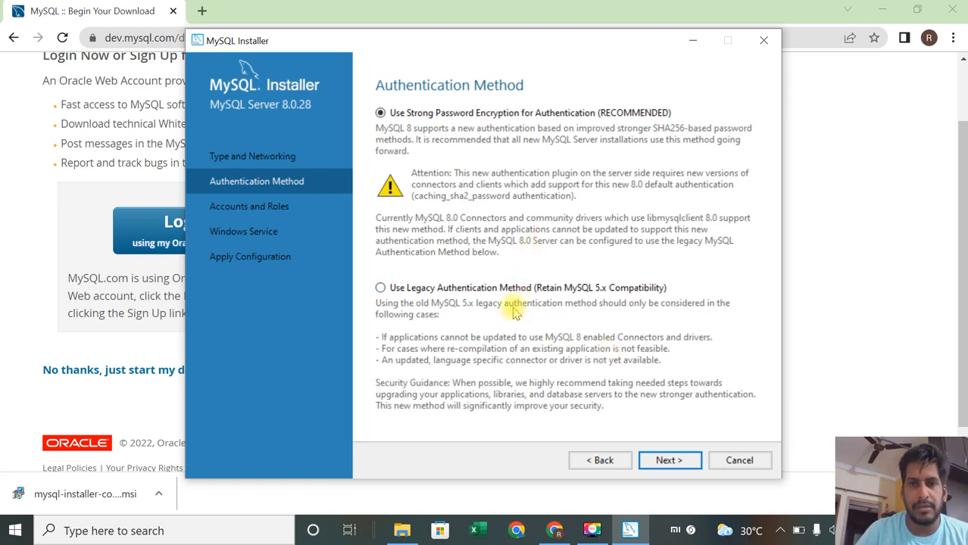
left_click(669, 462)
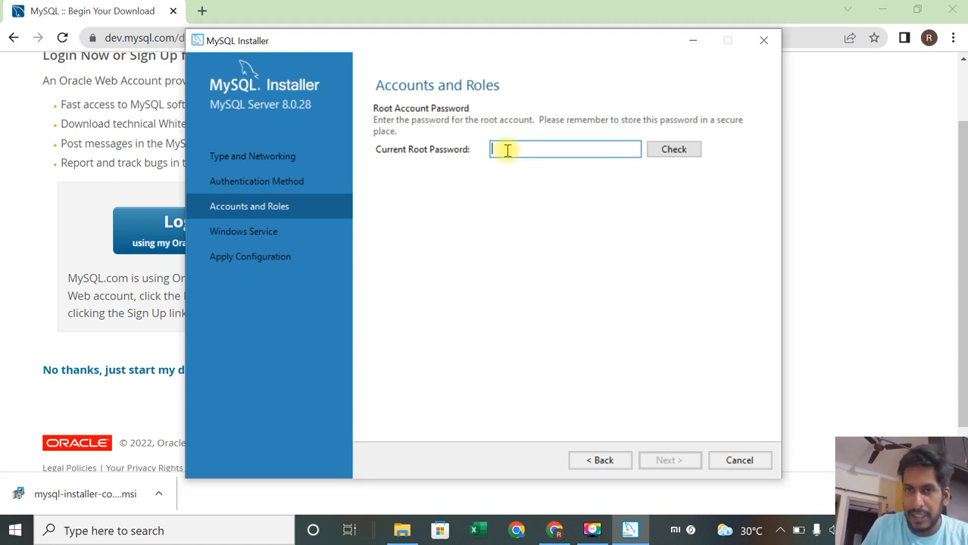
Step: Try entering the current root account password and checking it
type("12")
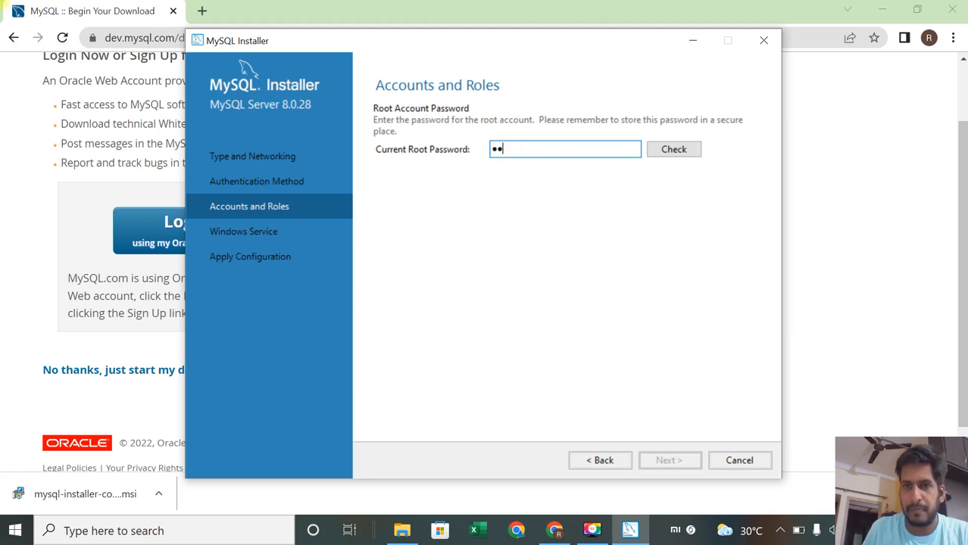
key("BackSpace")
key("BackSpace")
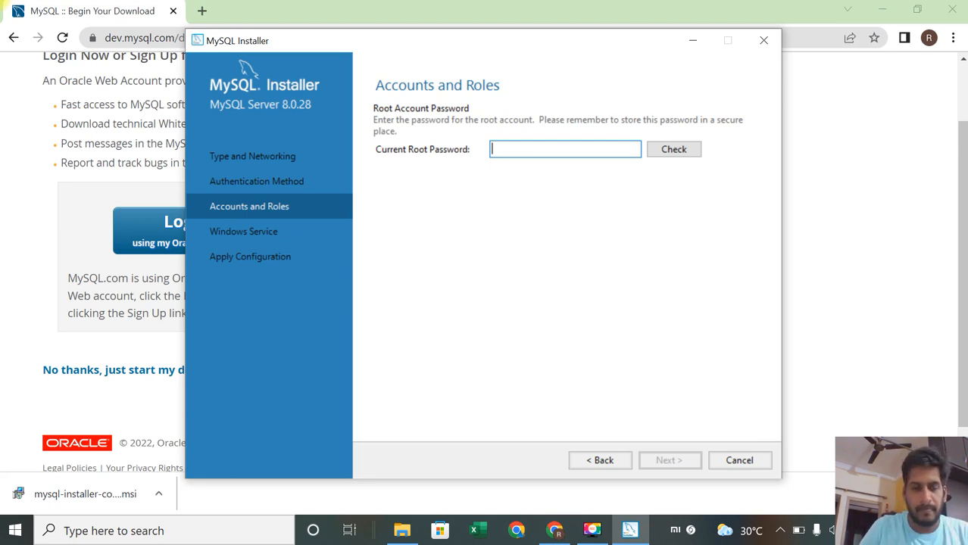
type("123")
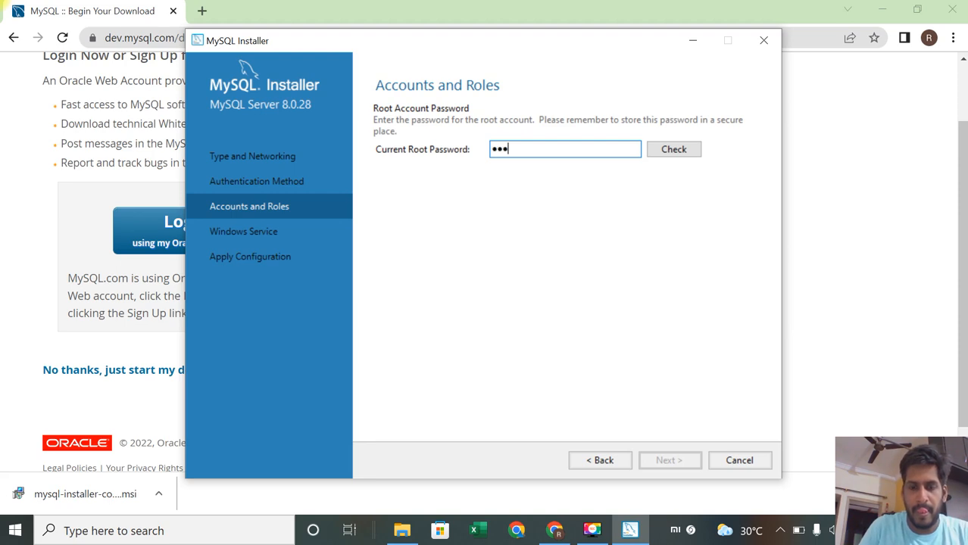
type("4")
key("BackSpace")
key("BackSpace")
key("BackSpace")
key("BackSpace")
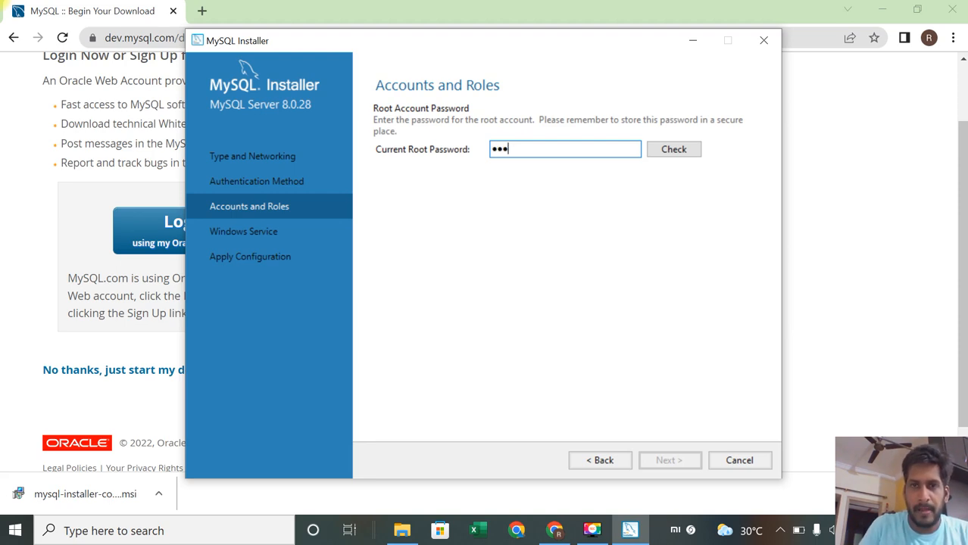
type("12345")
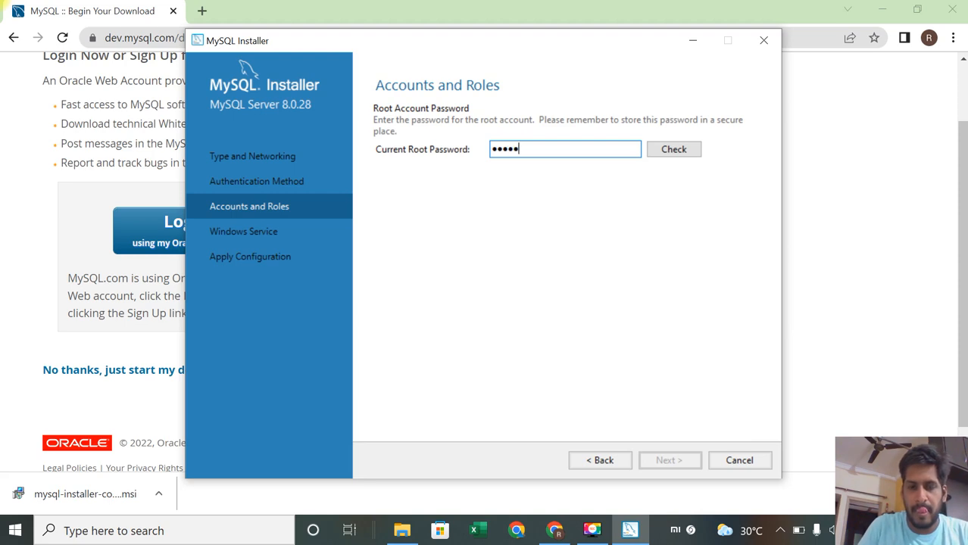
type("67")
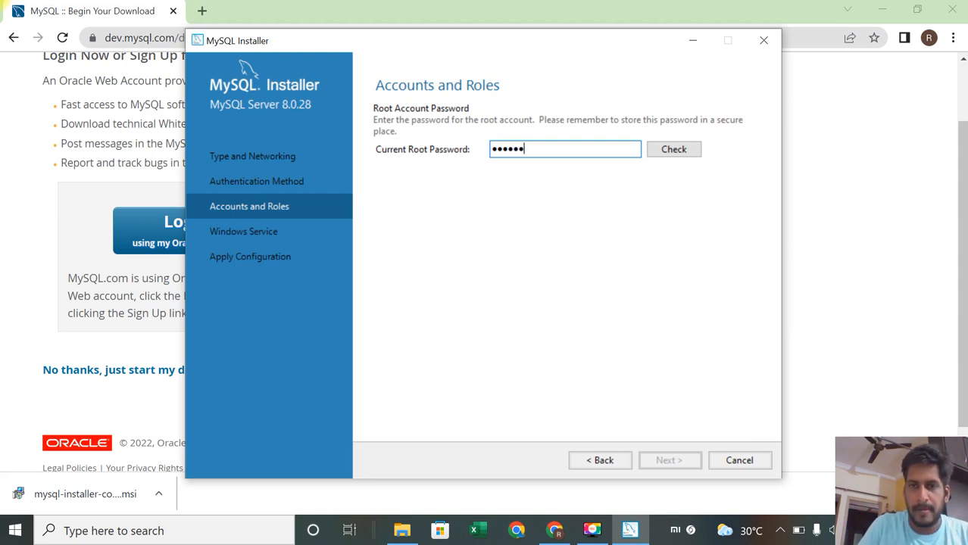
type("890")
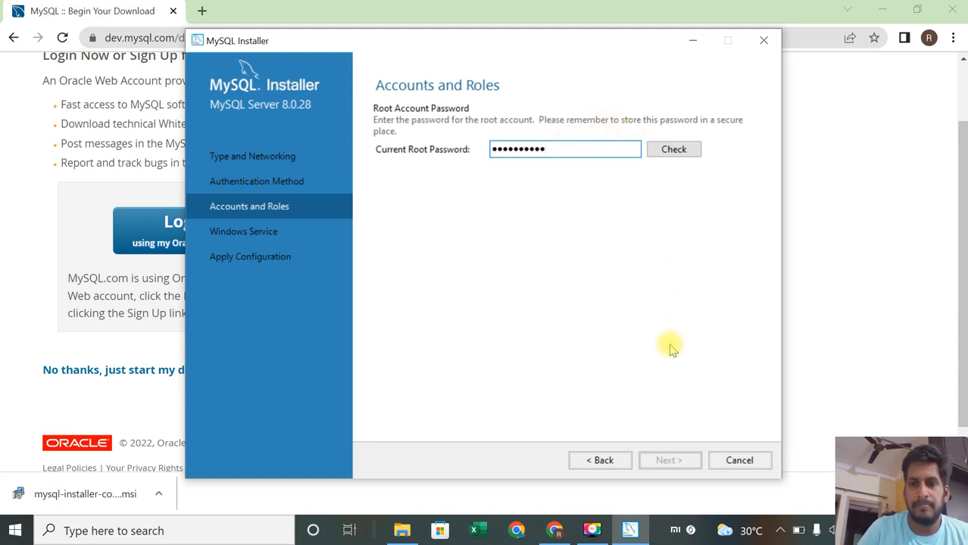
left_click(673, 151)
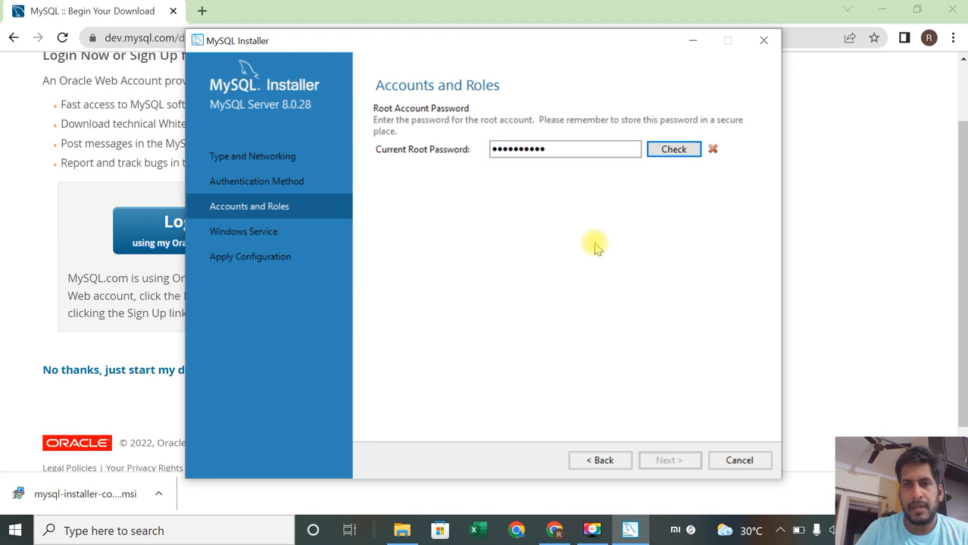
Step: Clear and re-enter the current root account password, check it again, then go back to the authentication method page
left_click(563, 150)
key("BackSpace")
key("BackSpace")
key("BackSpace")
key("BackSpace")
key("BackSpace")
key("BackSpace")
key("BackSpace")
key("BackSpace")
key("BackSpace")
key("BackSpace")
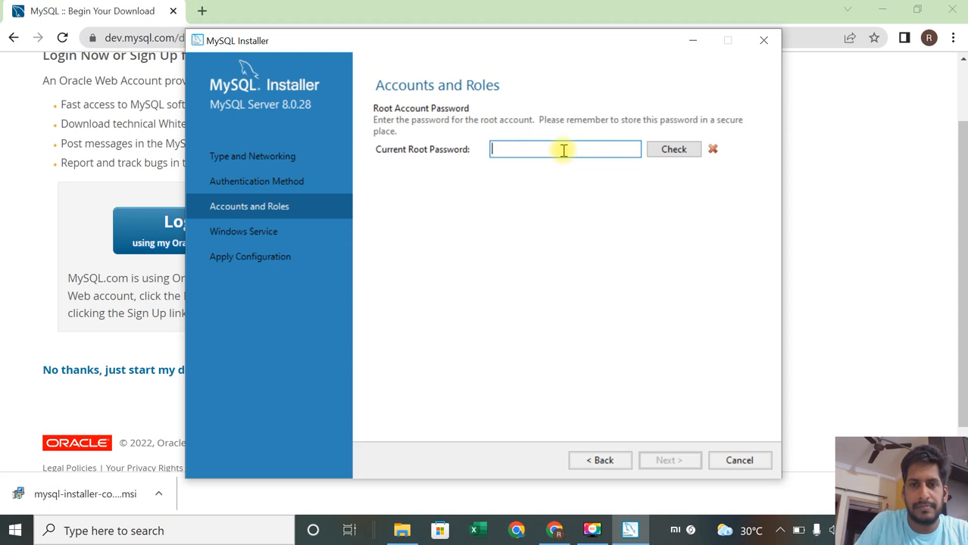
type("***********")
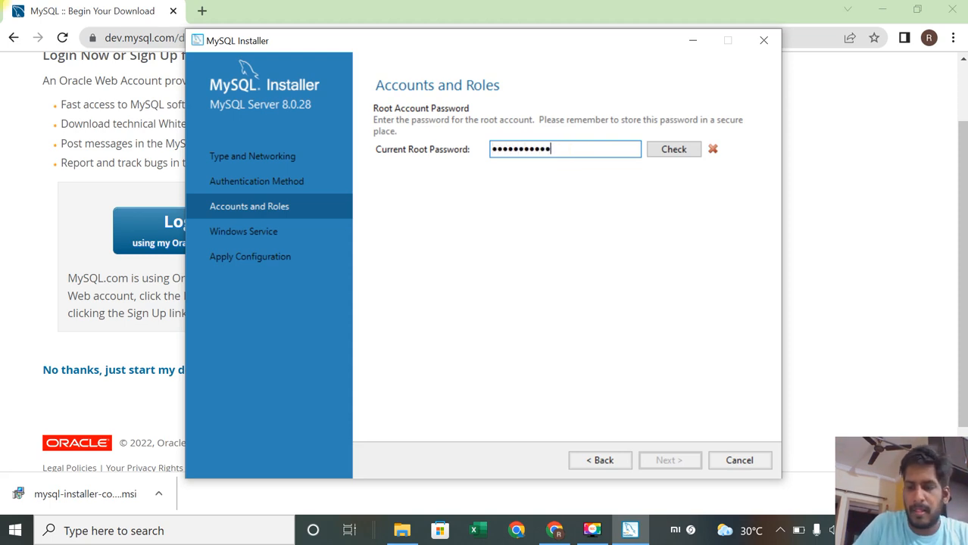
left_click(676, 150)
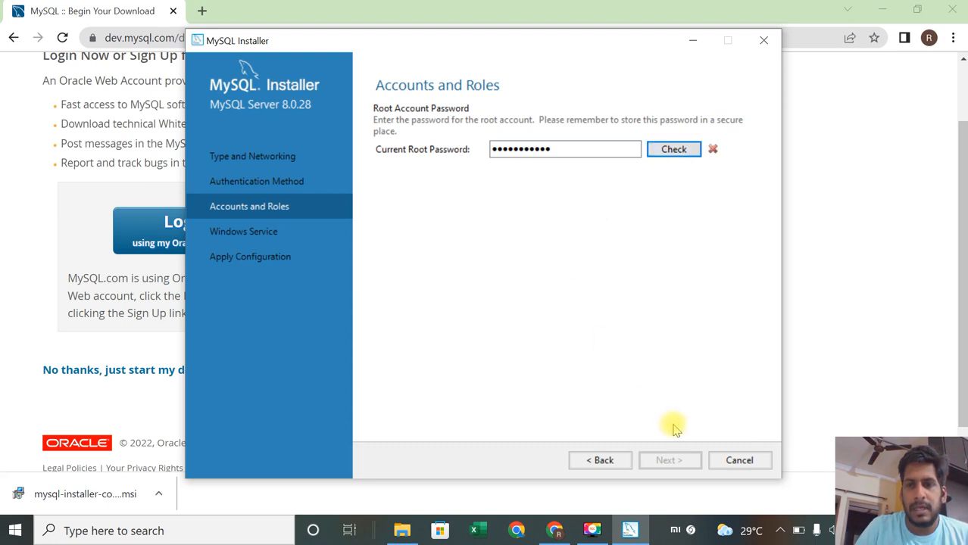
left_click(595, 465)
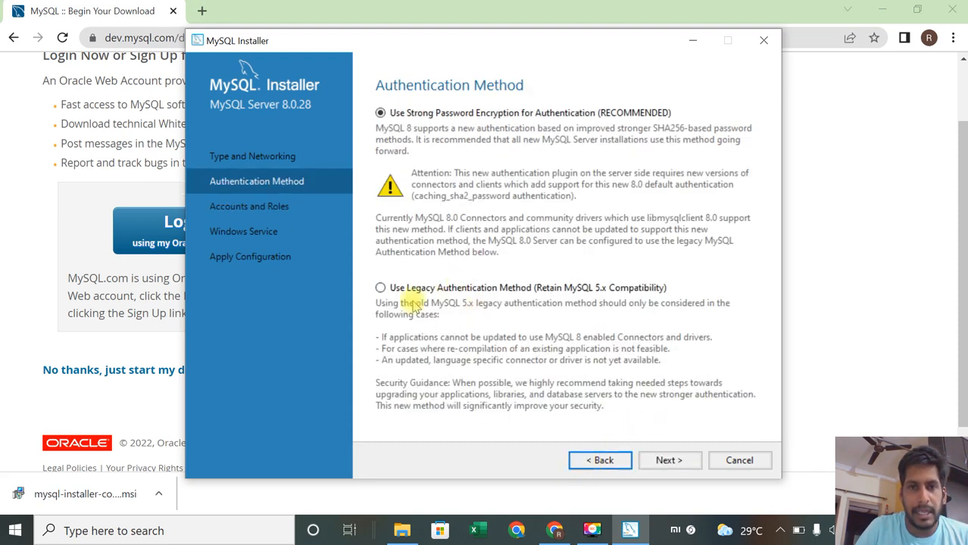
Step: Keep strong password encryption as the authentication method after briefly trying the legacy authentication option
left_click(380, 289)
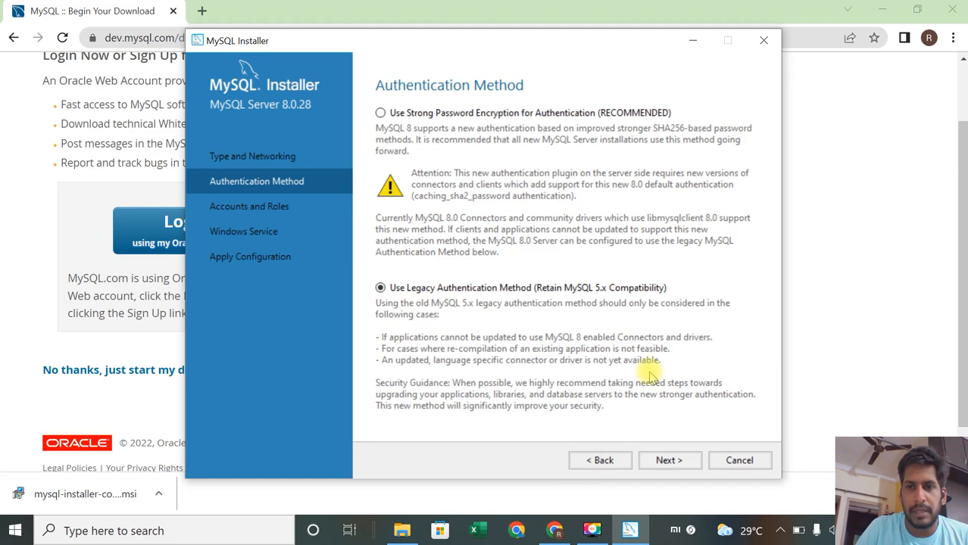
left_click(668, 461)
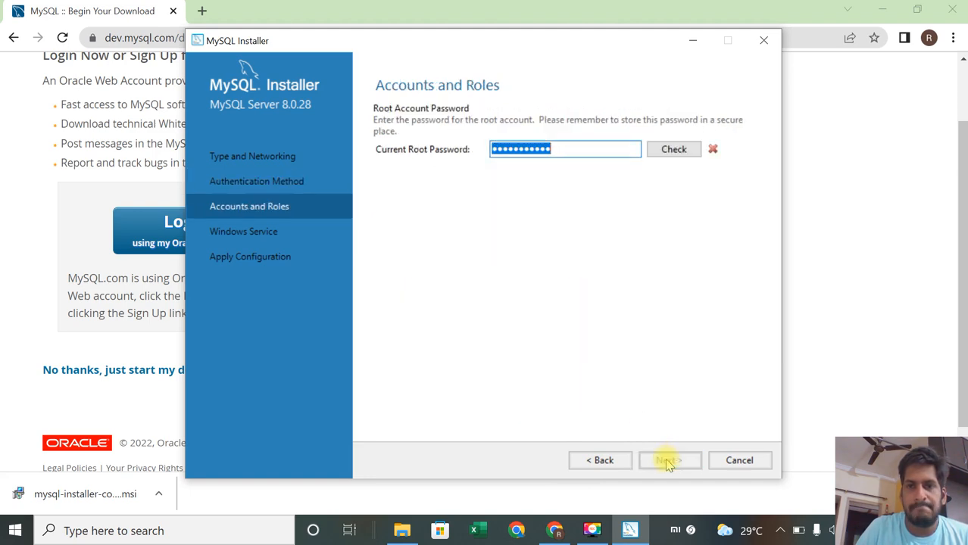
left_click(605, 460)
left_click(409, 115)
left_click(665, 459)
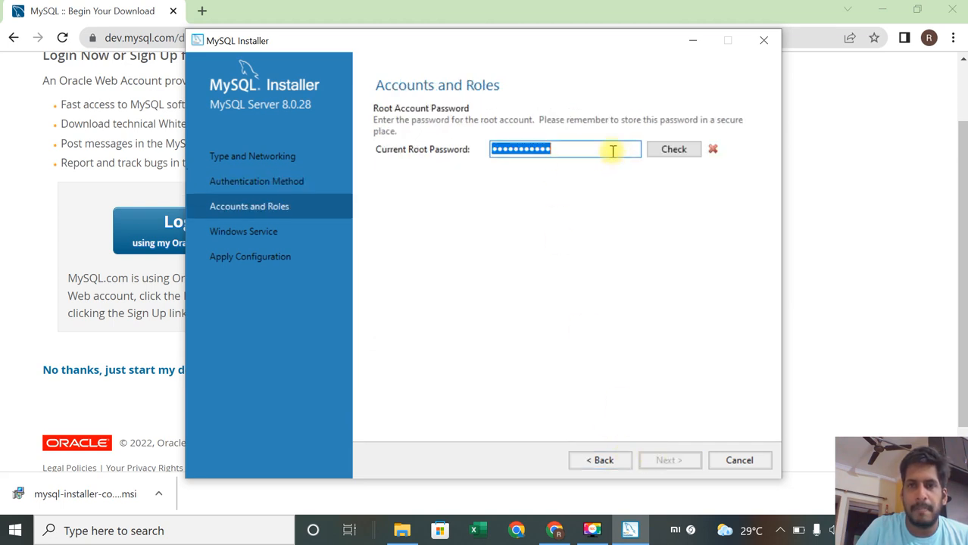
Step: Correct the current root account password entry and check it again
left_click(576, 151)
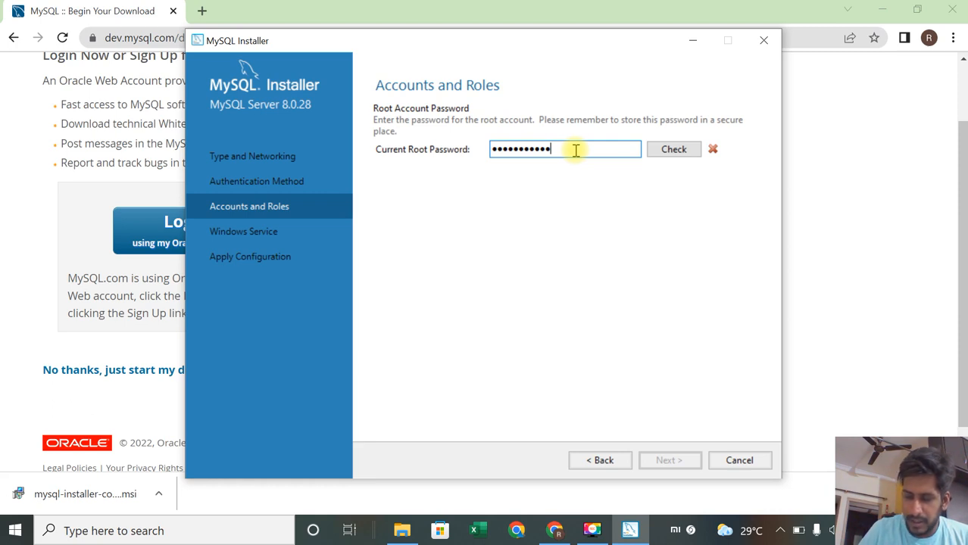
key("BackSpace")
key("BackSpace")
key("BackSpace")
key("BackSpace")
key("BackSpace")
key("BackSpace")
key("BackSpace")
key("BackSpace")
key("BackSpace")
key("BackSpace")
key("BackSpace")
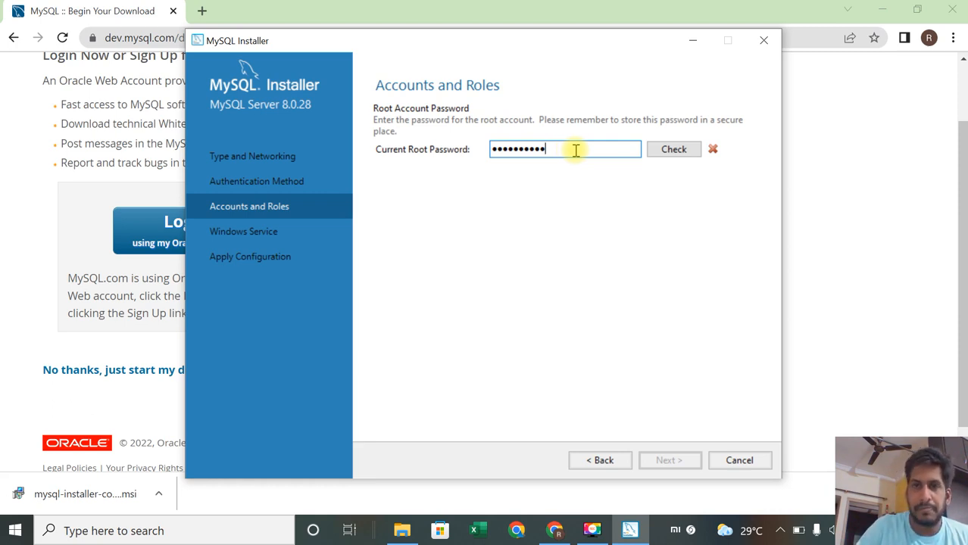
type("••••")
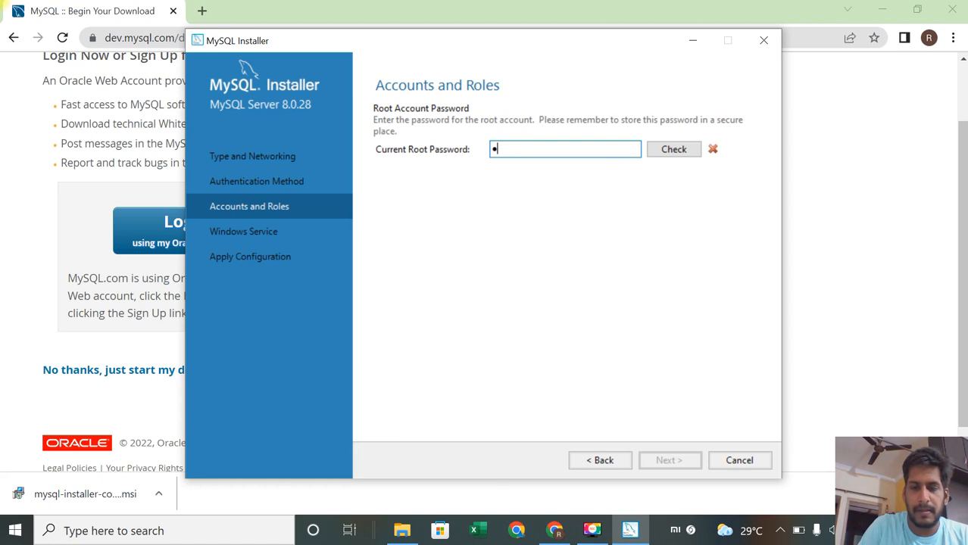
left_click(684, 149)
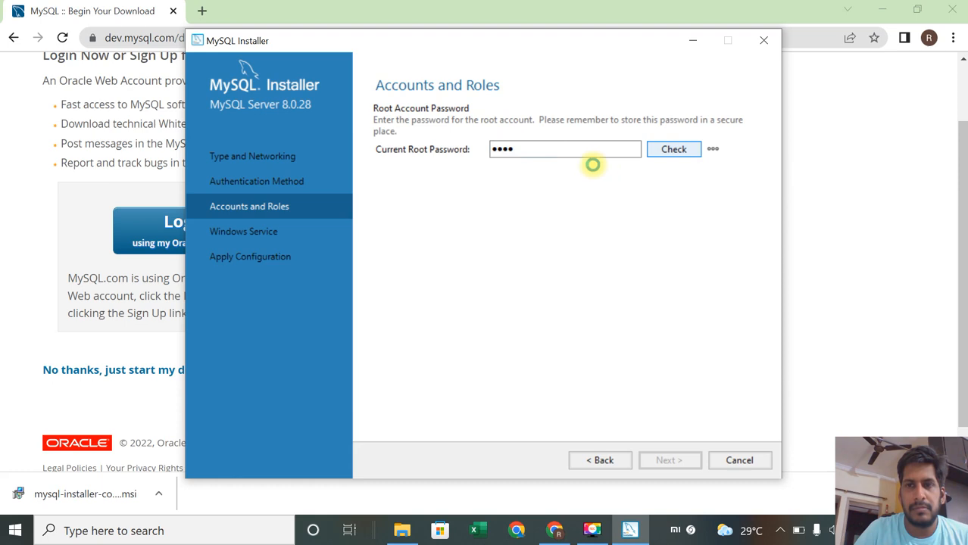
left_click(555, 154)
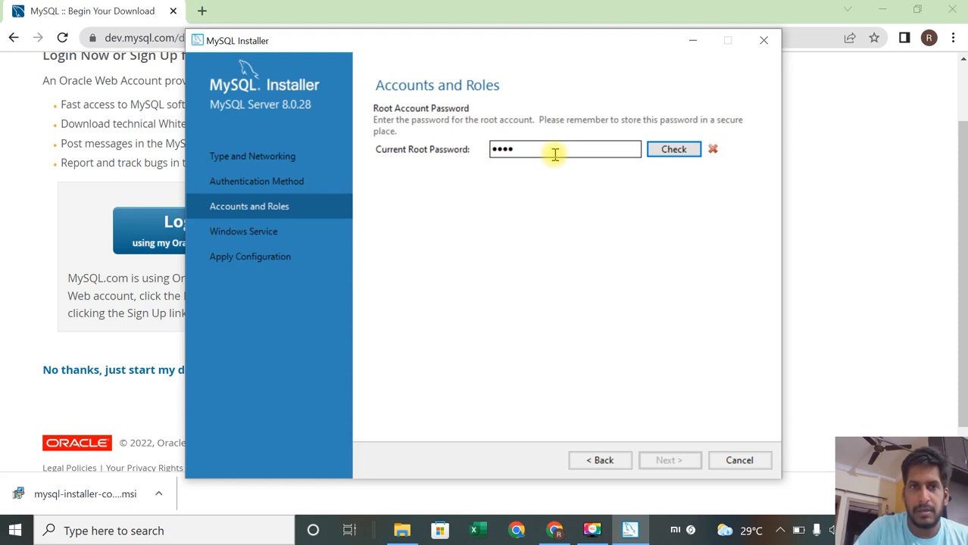
left_click(593, 534)
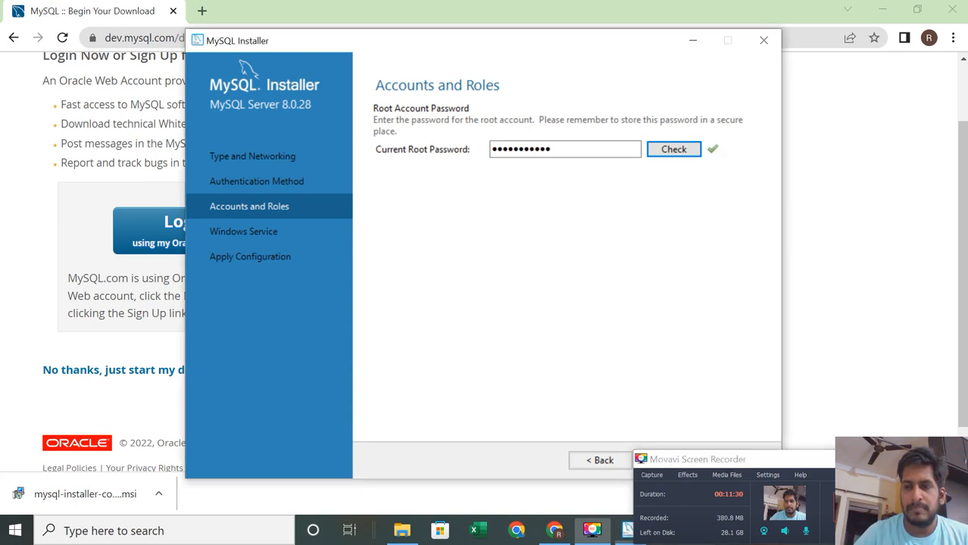
left_click(881, 459)
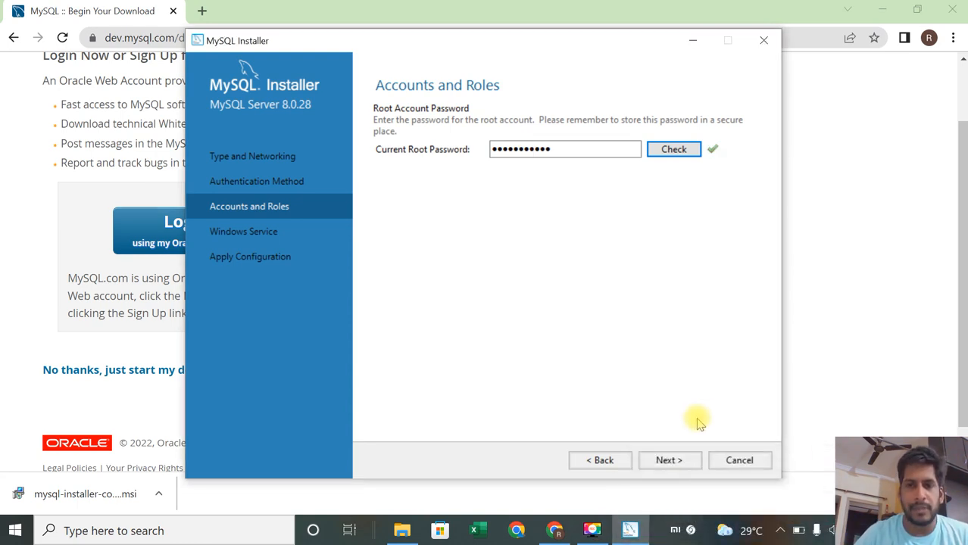
Step: Keep the Windows Service defaults (MYSQL80, start at system startup, Standard System Account) and execute the server configuration
mouse_move(716, 159)
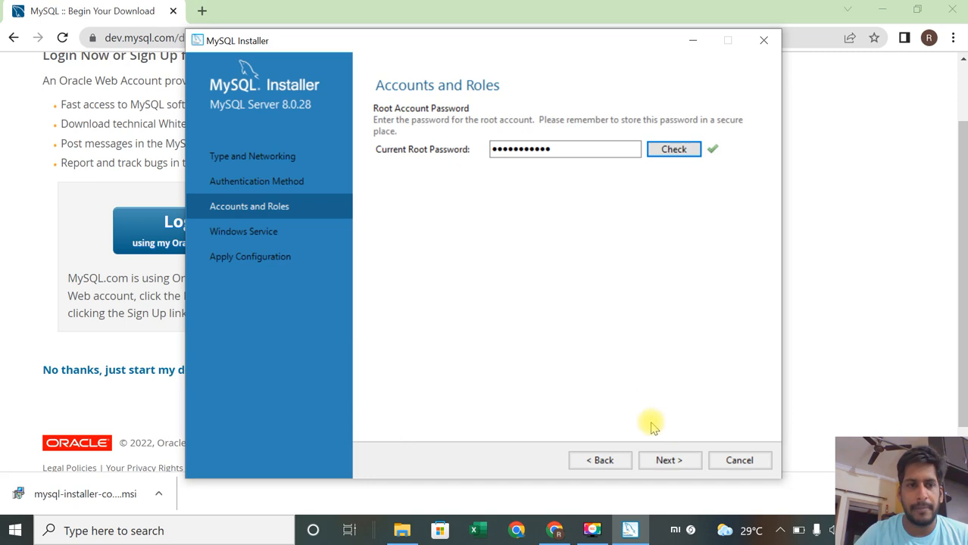
left_click(667, 460)
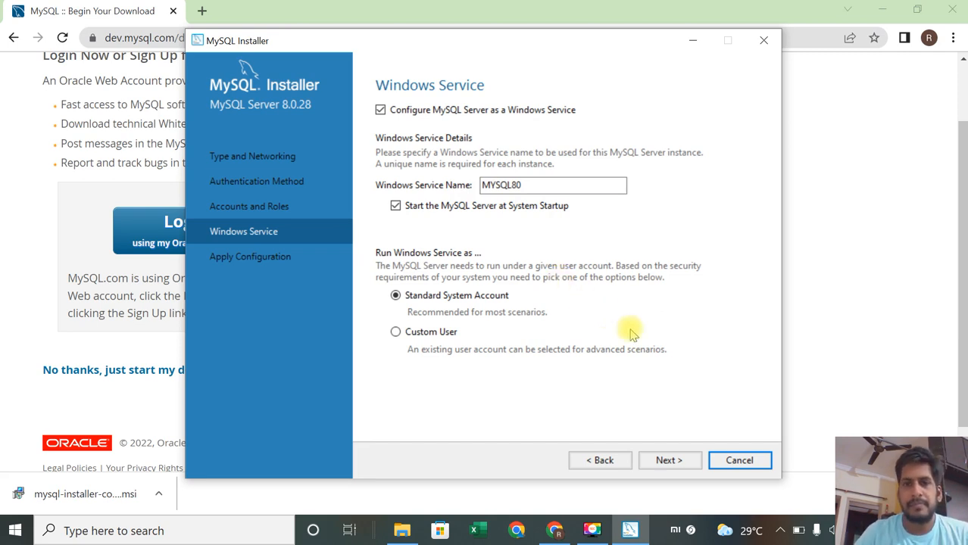
left_click(672, 461)
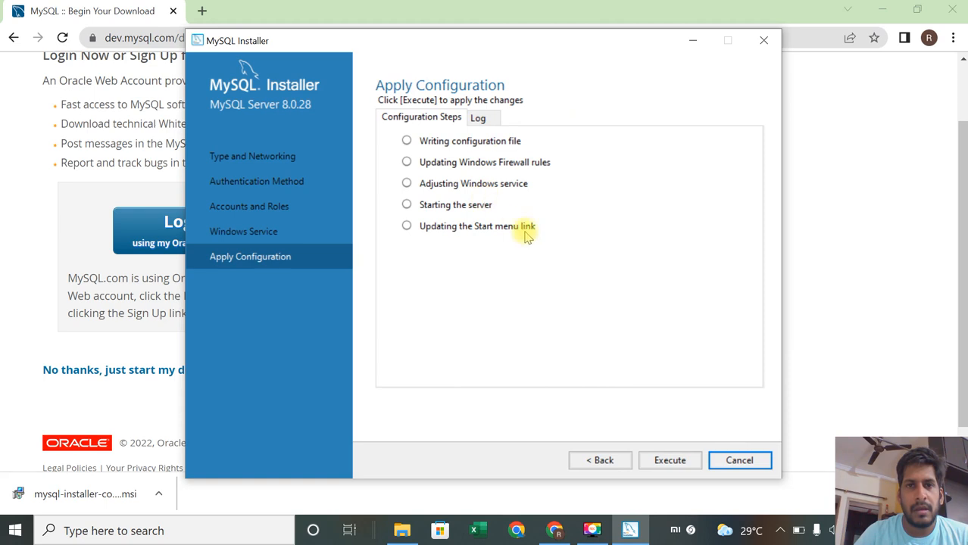
left_click(677, 467)
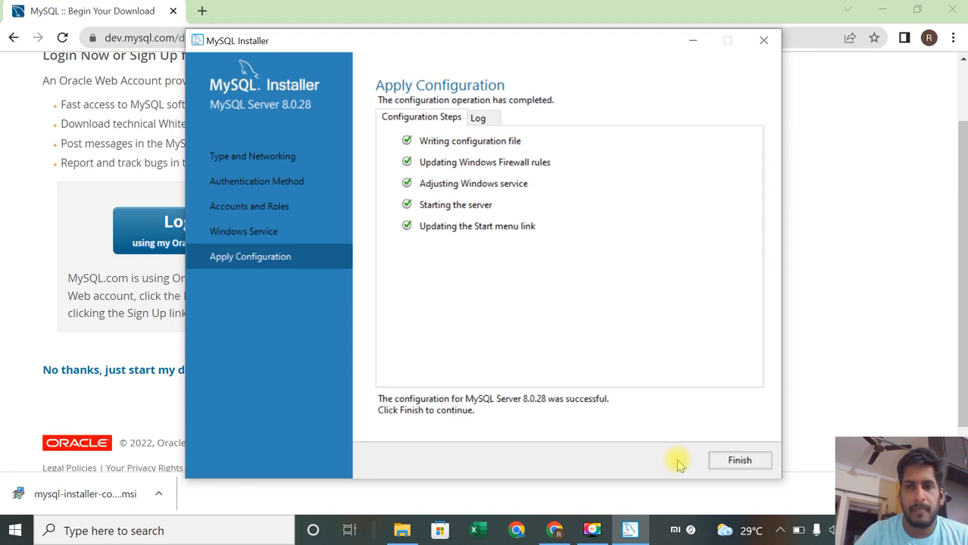
left_click(740, 460)
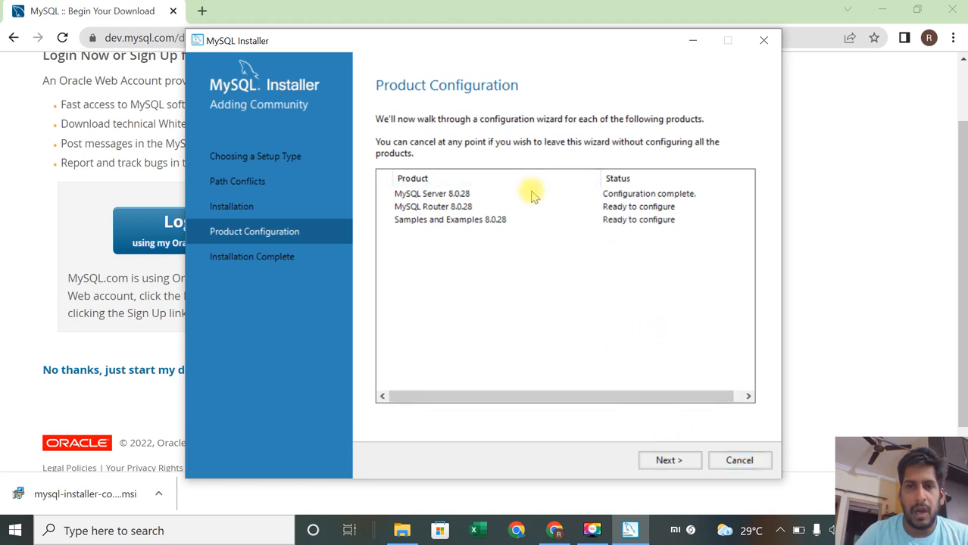
Step: Finish the MySQL Router configuration without bootstrapping it for InnoDB Cluster
left_click(657, 464)
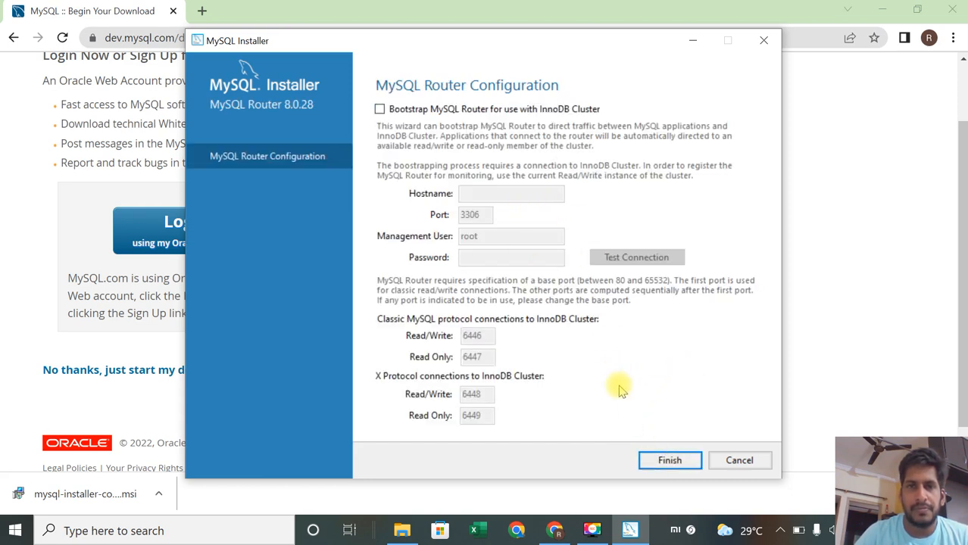
left_click(666, 460)
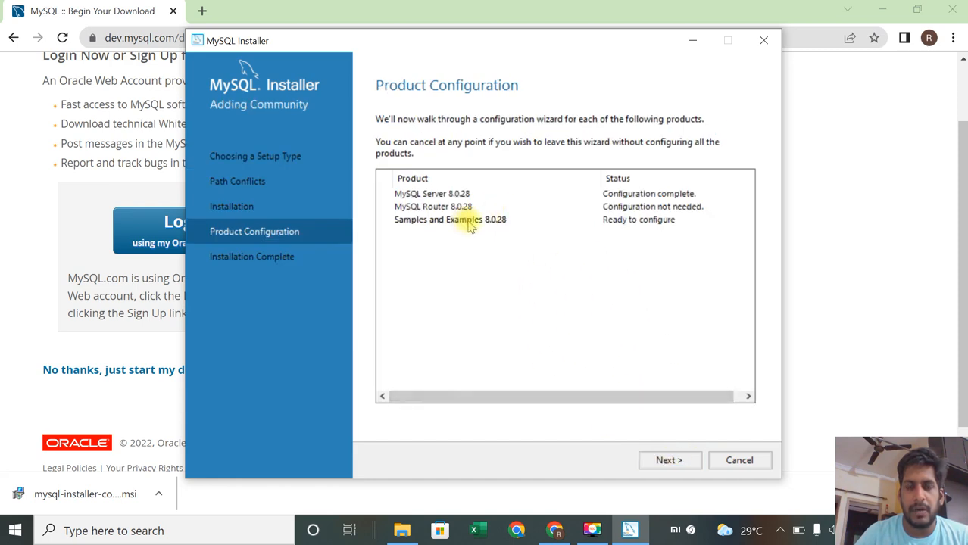
Step: Enter the root account password for the Samples and Examples server connection and check it
left_click(660, 461)
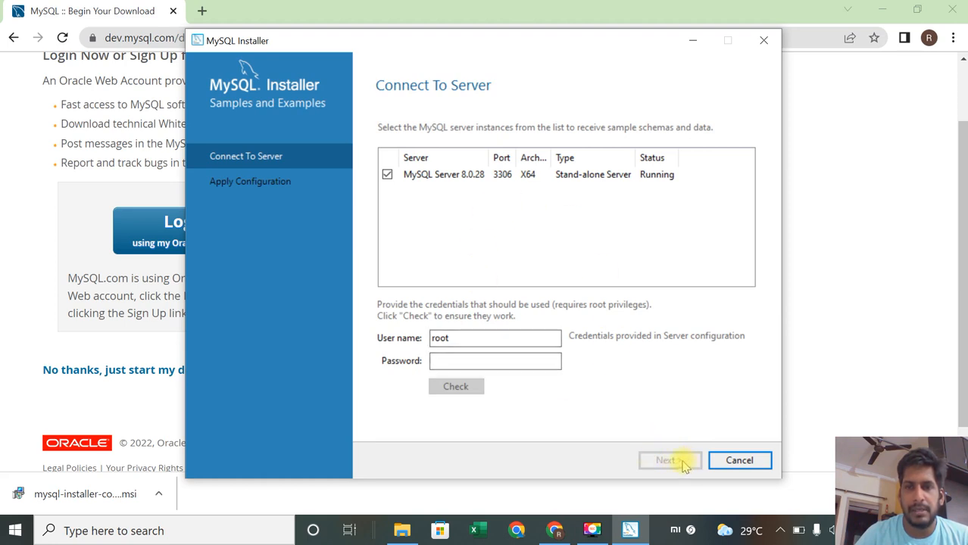
left_click(445, 359)
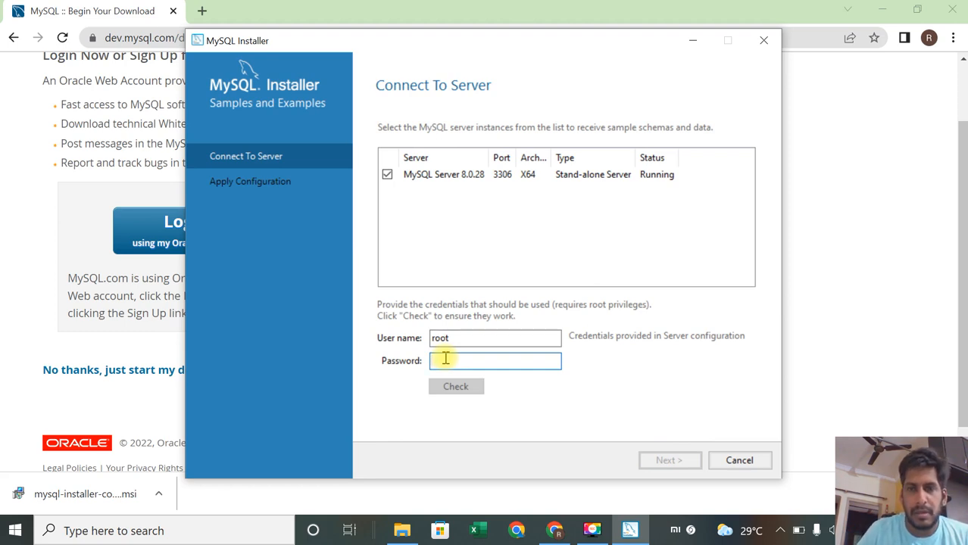
type("*****")
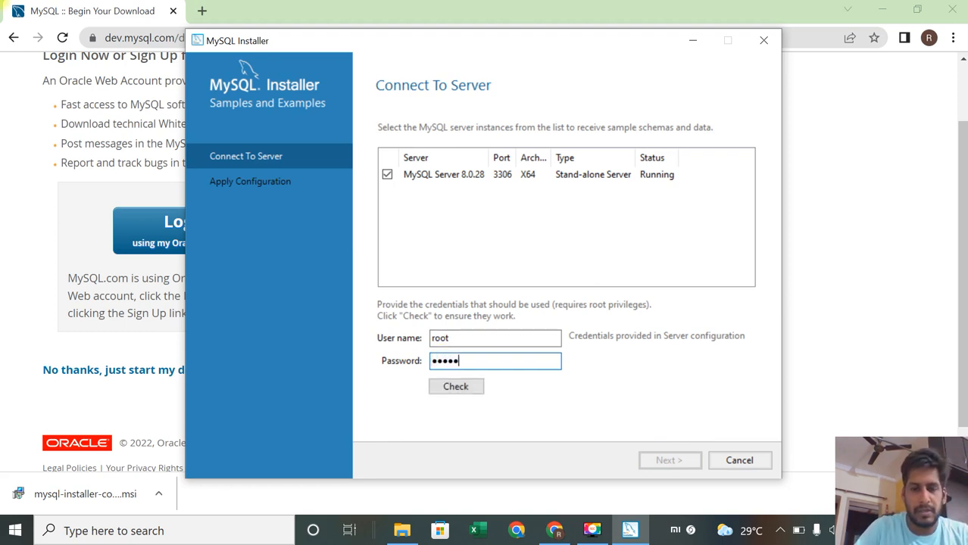
type("******")
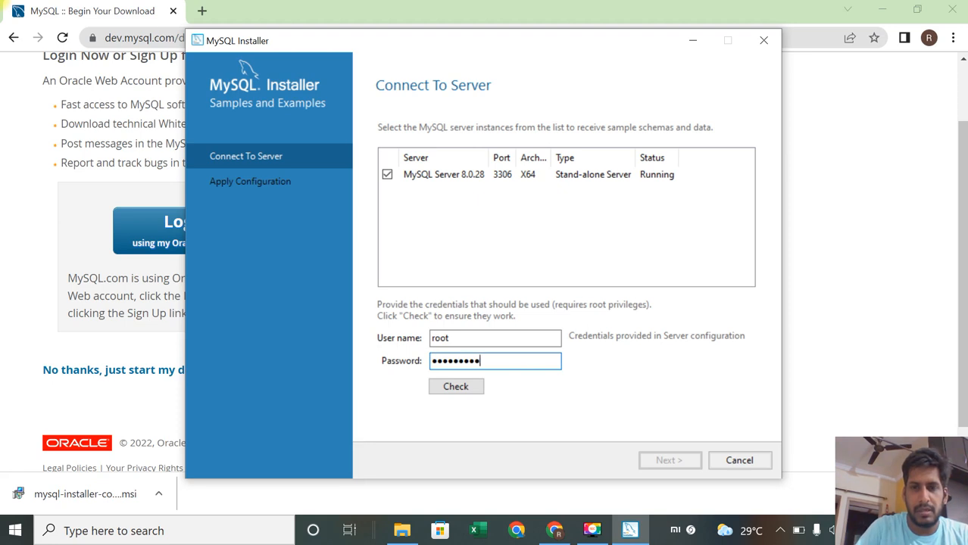
left_click(464, 383)
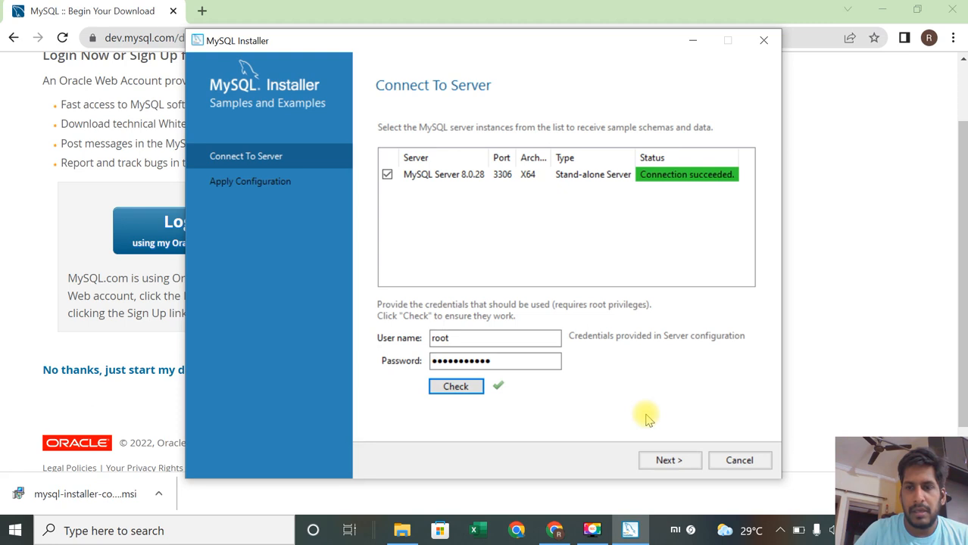
Step: Execute the Samples and Examples configuration and finish it
left_click(673, 461)
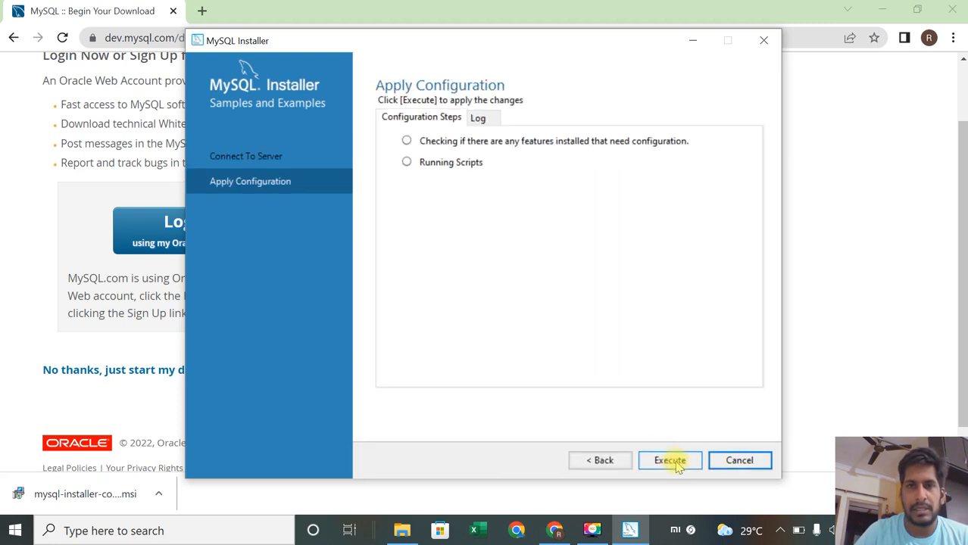
left_click(665, 461)
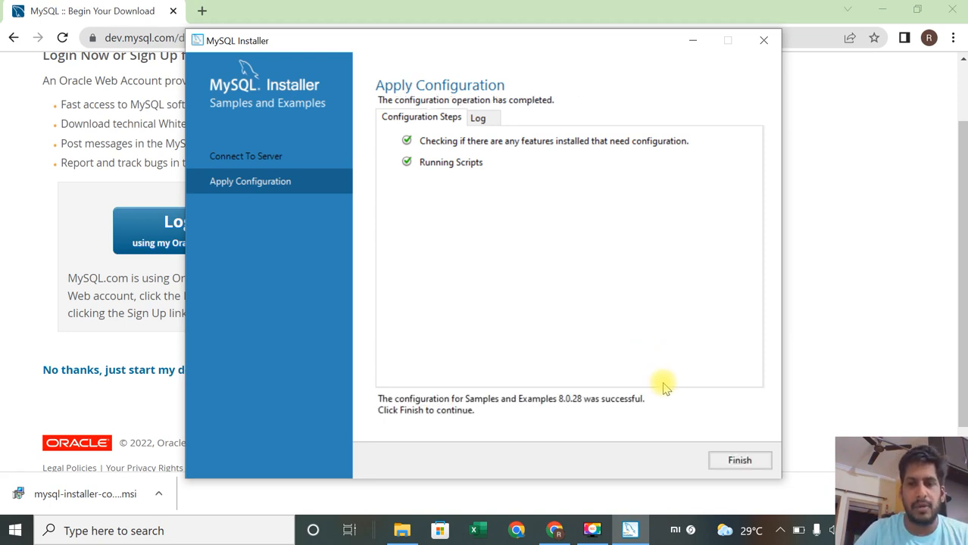
left_click(734, 463)
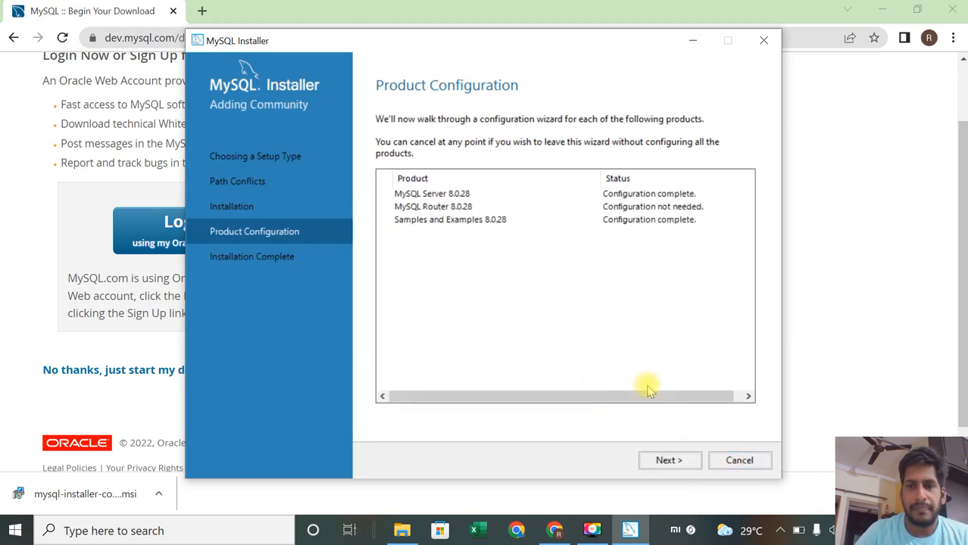
Step: Finish the installation and close the MySQL Workbench and MySQL Shell windows that launch
left_click(670, 461)
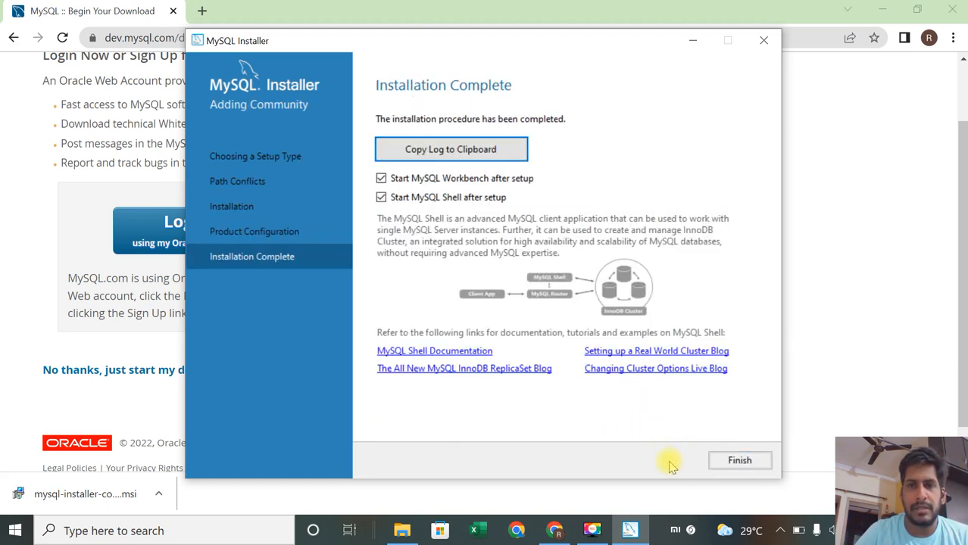
left_click(740, 462)
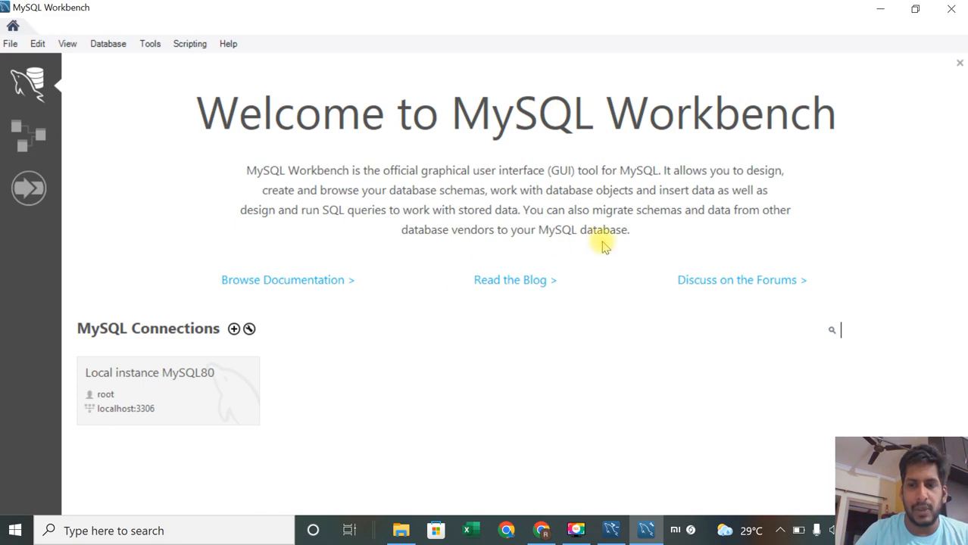
left_click(950, 11)
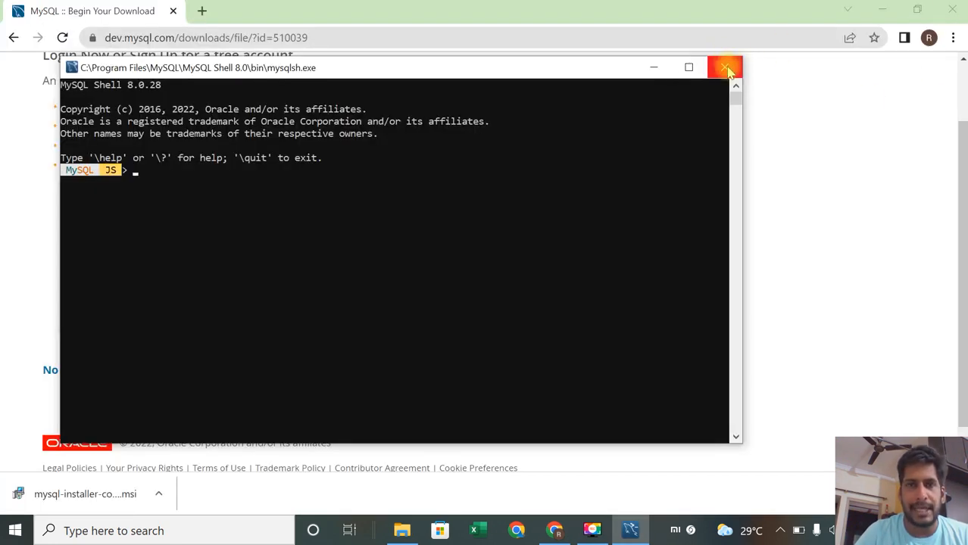
left_click(725, 68)
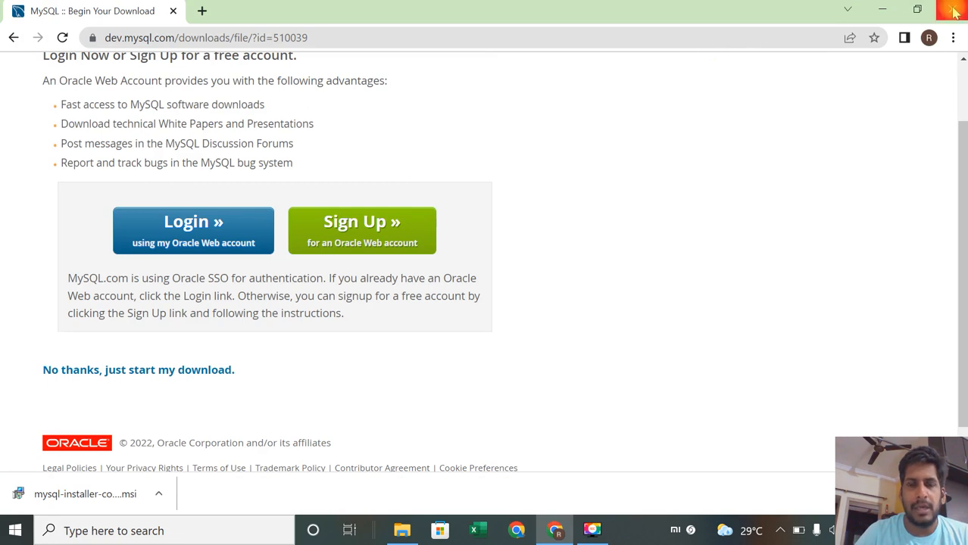
Step: Search Windows for mysql and open MySQL Workbench 8.0 CE
left_click(74, 532)
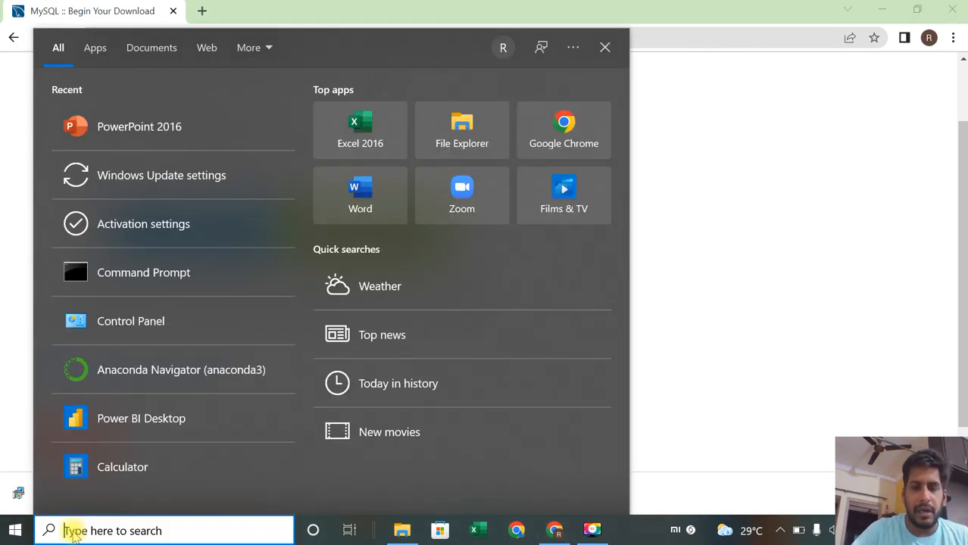
type("mys")
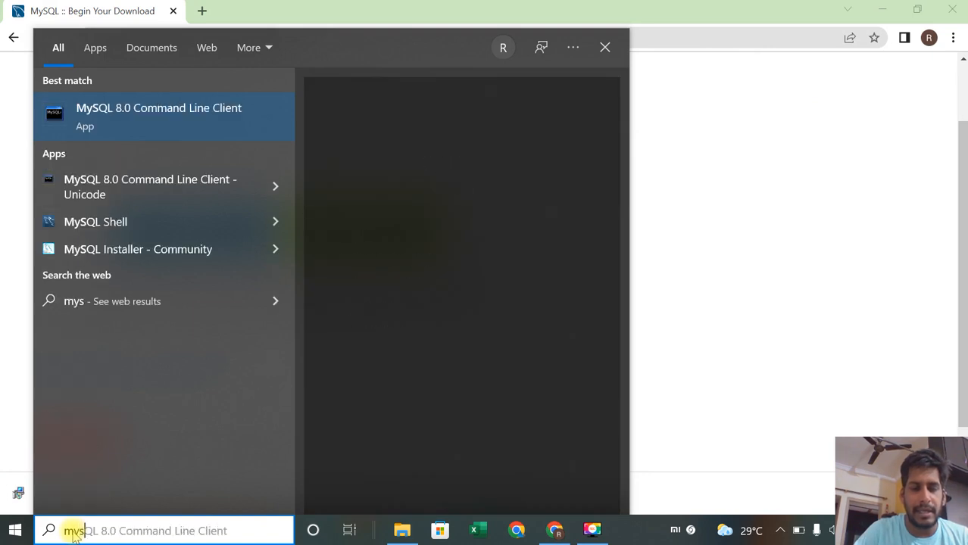
type("ql")
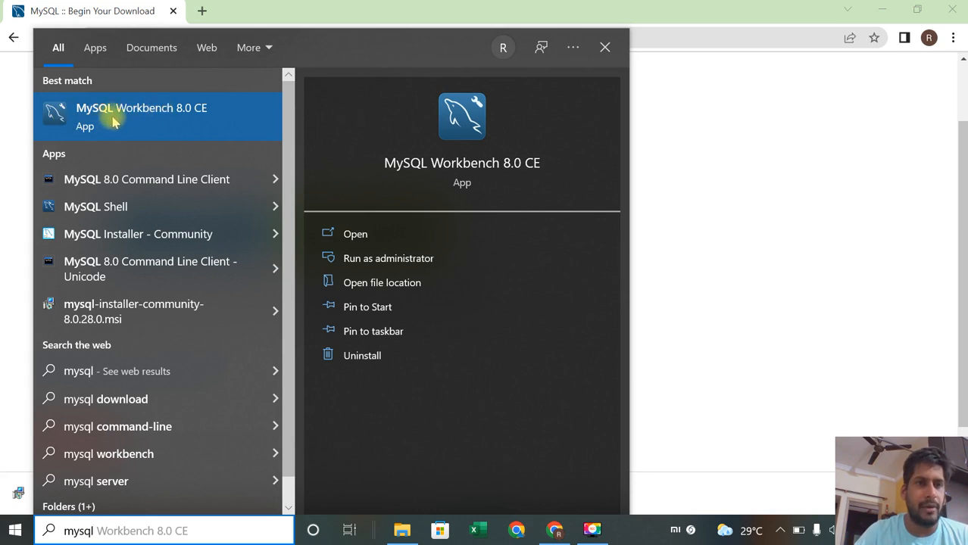
left_click(145, 121)
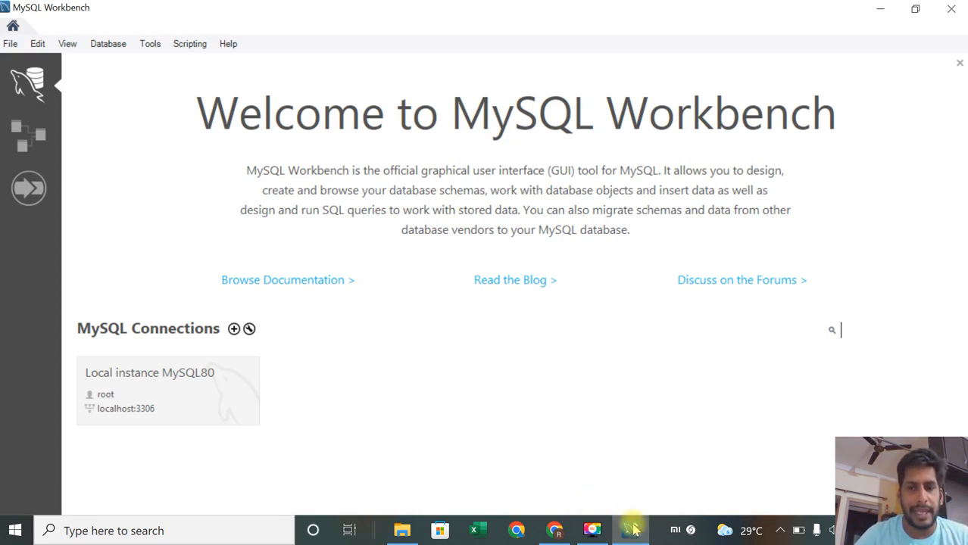
left_click(443, 416)
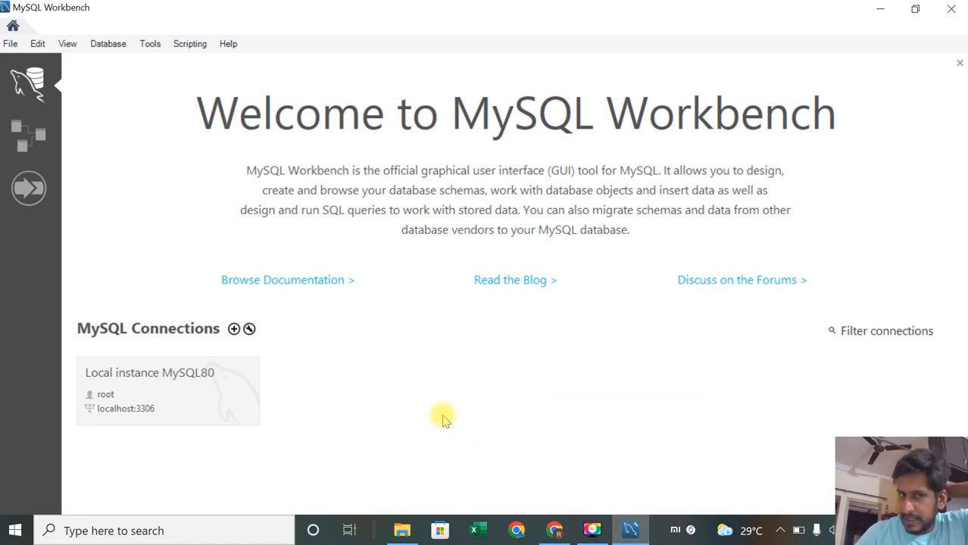